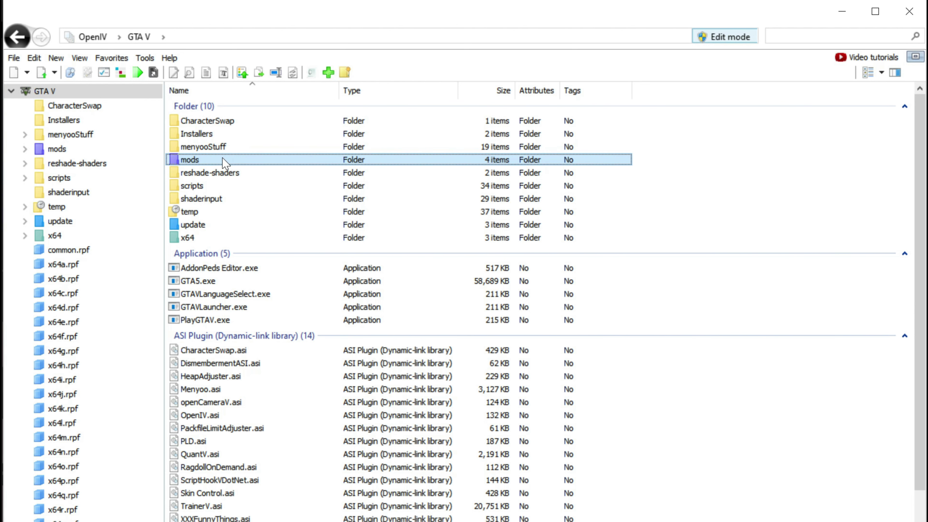
# Open the mods folder in the GTA V root directory
pyautogui.doubleClick(222, 159)
# Browse through mods > update > x64 > dlcpacks into the MPMaleAddon folder
pyautogui.click(223, 133)
pyautogui.doubleClick(224, 136)
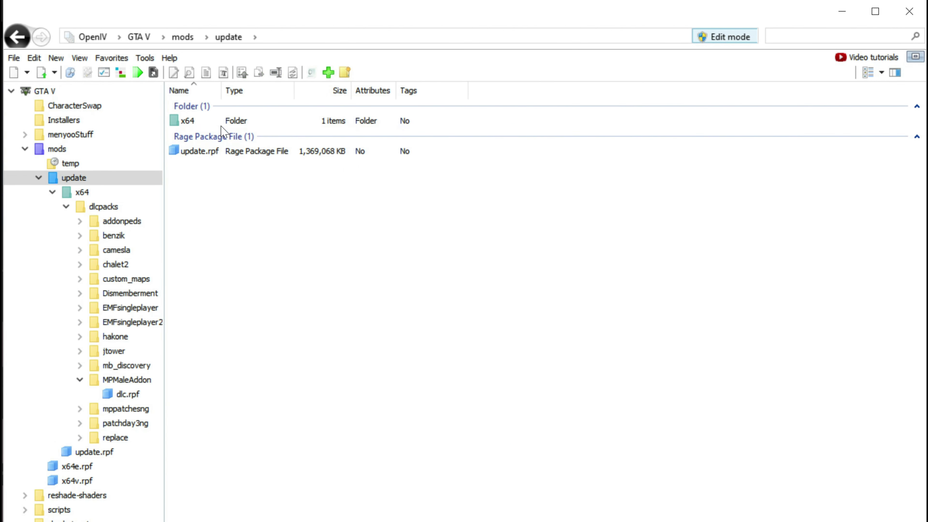
pyautogui.click(224, 124)
pyautogui.doubleClick(230, 123)
pyautogui.click(229, 121)
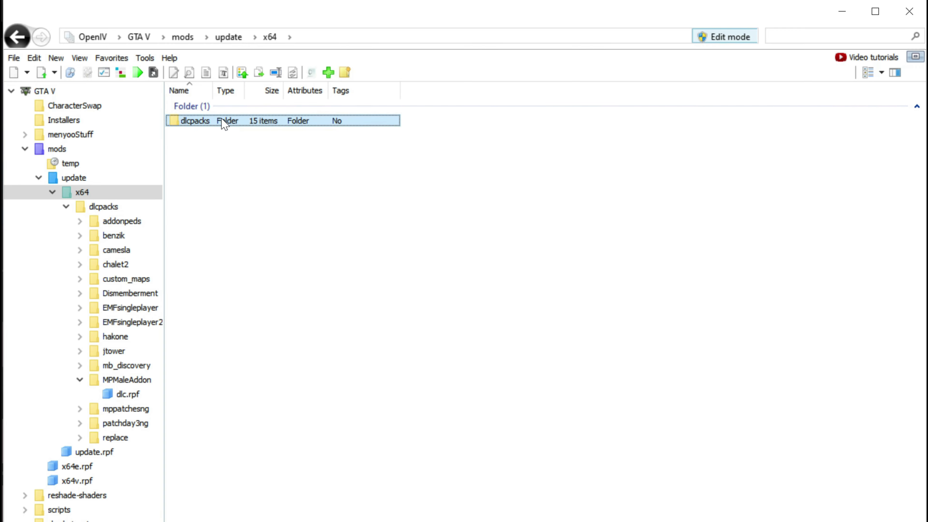
pyautogui.doubleClick(225, 124)
pyautogui.click(229, 265)
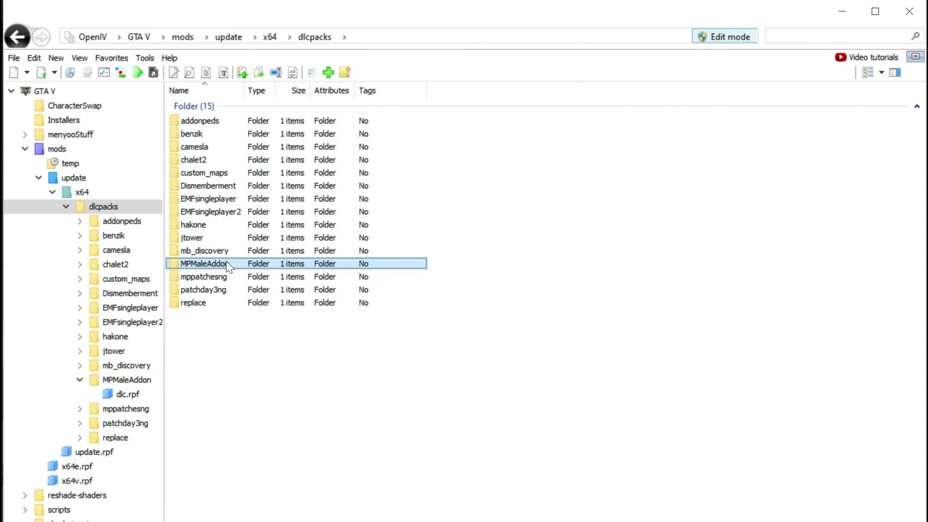
pyautogui.doubleClick(237, 264)
# Open dlc.rpf > x64 > streamedpeds_mp.rpf and enter the mp_m_freemode_01 folder
pyautogui.doubleClick(224, 123)
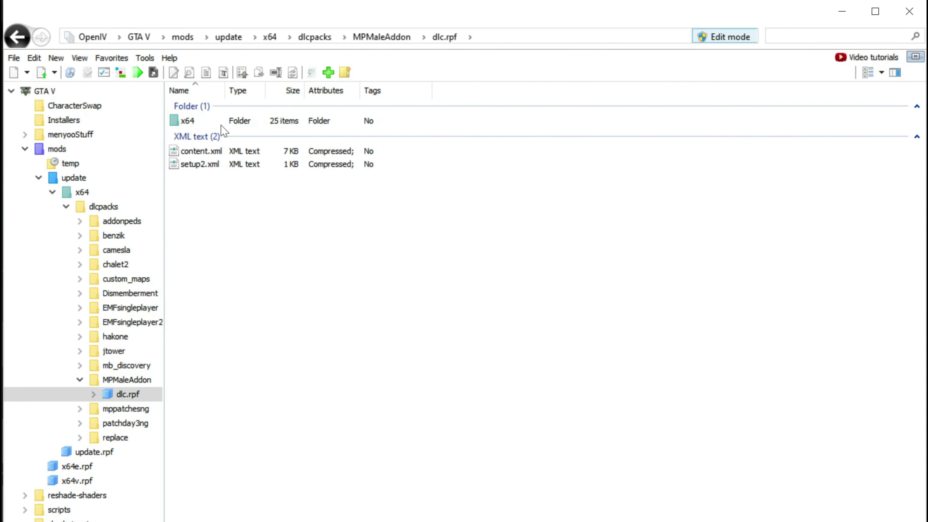
pyautogui.click(223, 123)
pyautogui.doubleClick(222, 123)
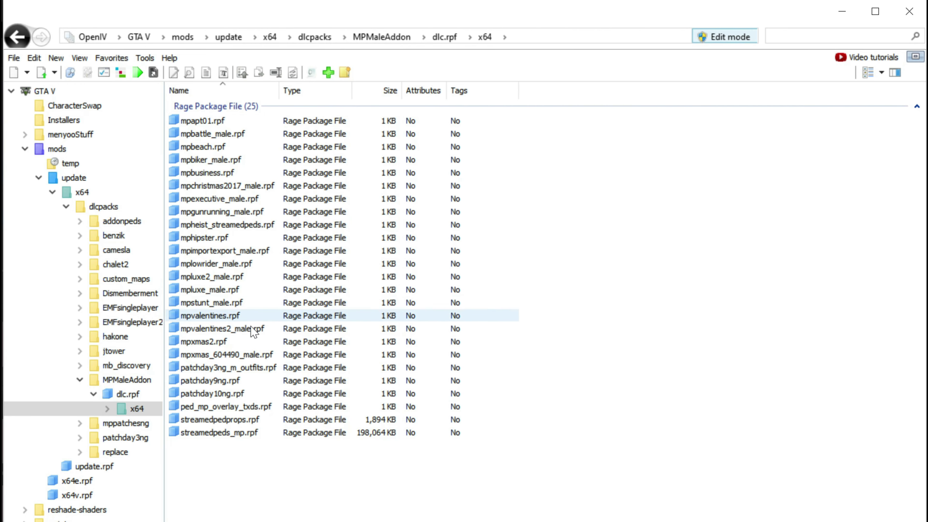
pyautogui.click(242, 434)
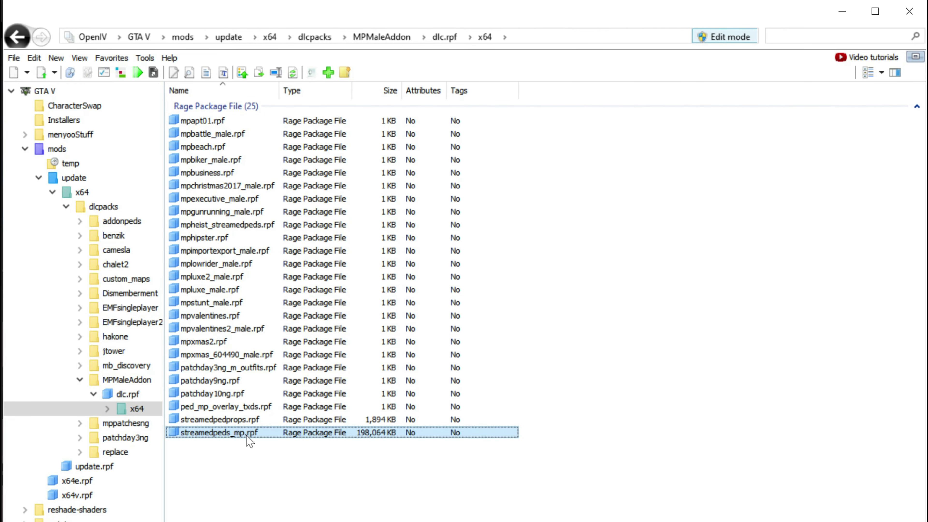
pyautogui.doubleClick(273, 434)
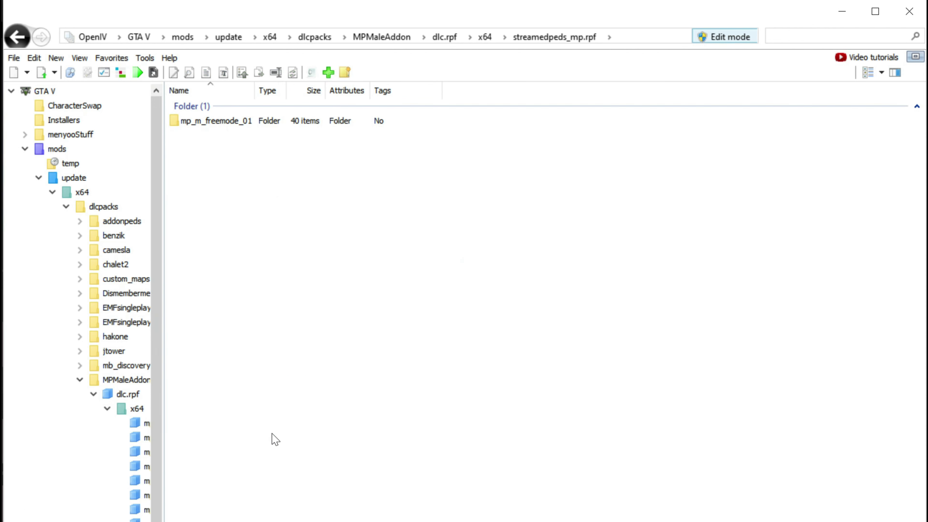
pyautogui.click(252, 129)
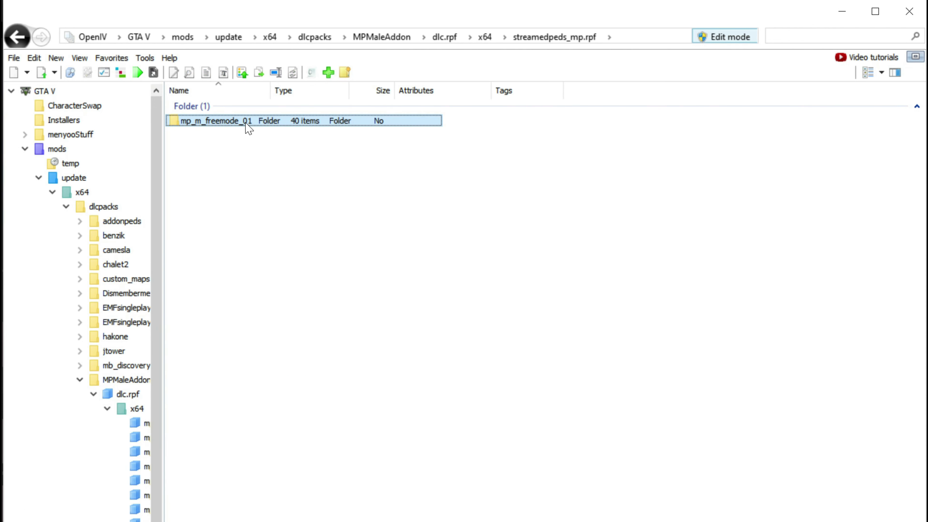
pyautogui.doubleClick(246, 124)
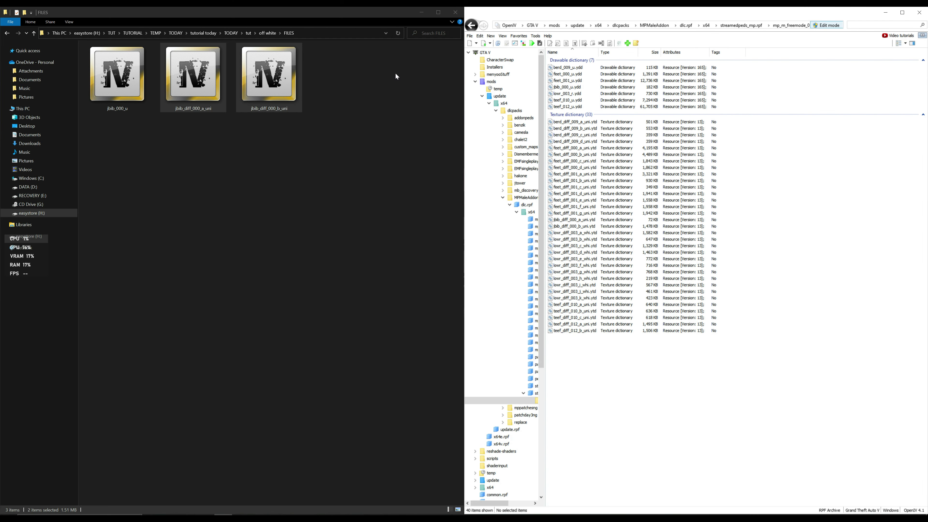
# Drag jbib_000_u and its two texture files from Explorer into mp_m_freemode_01
pyautogui.hotkey('alt', 'Tab')
pyautogui.moveTo(416, 64); pyautogui.dragTo(115, 94)
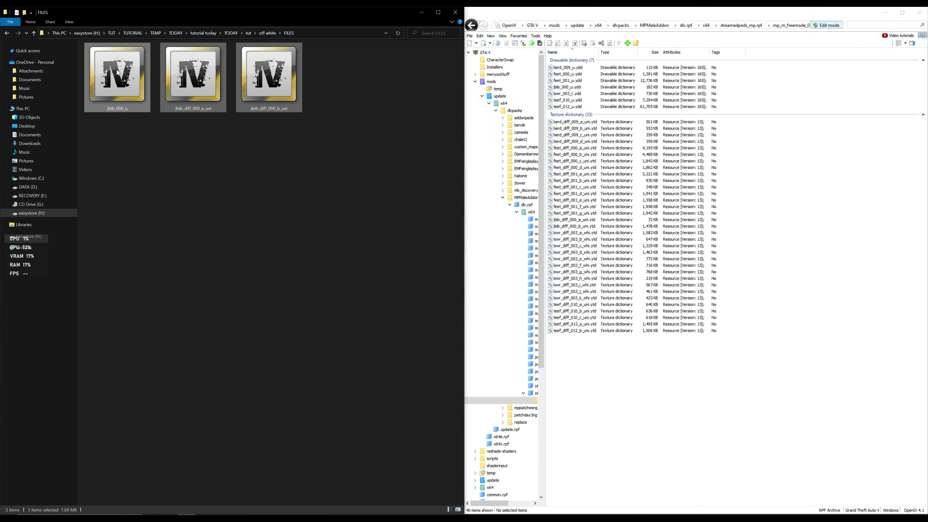
pyautogui.moveTo(111, 69); pyautogui.dragTo(643, 345)
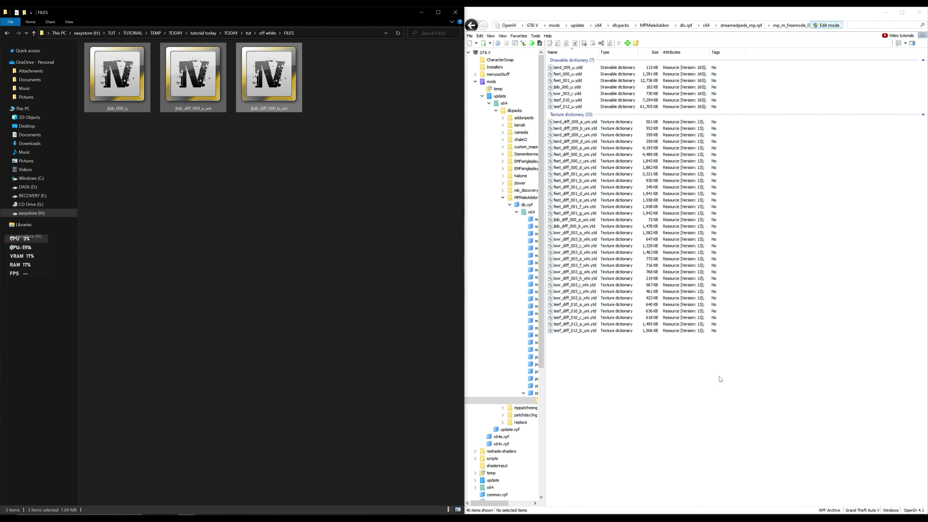
# In Explorer, browse from the tut folder into trappers download > trappers > TRAPPERYRN
pyautogui.click(7, 34)
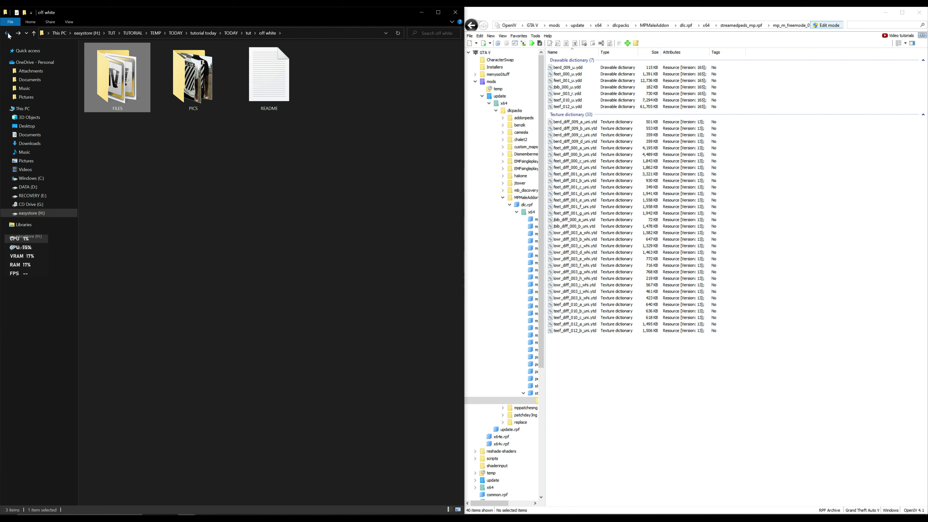
pyautogui.click(7, 33)
pyautogui.click(334, 84)
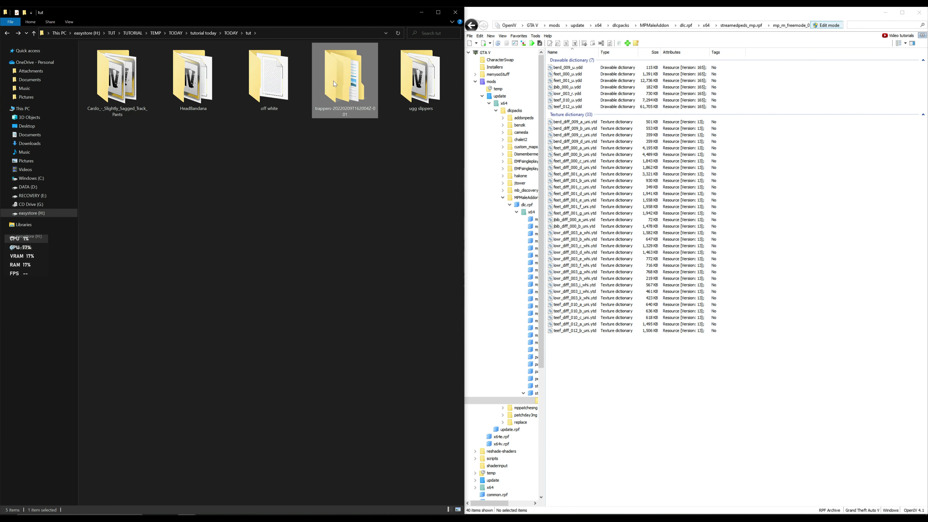
pyautogui.doubleClick(347, 77)
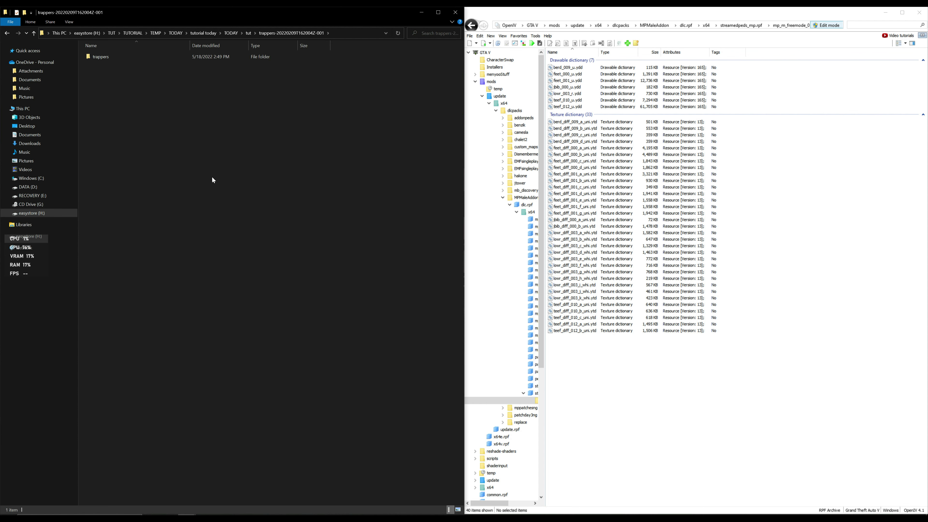
pyautogui.scroll(8, 217, 198)
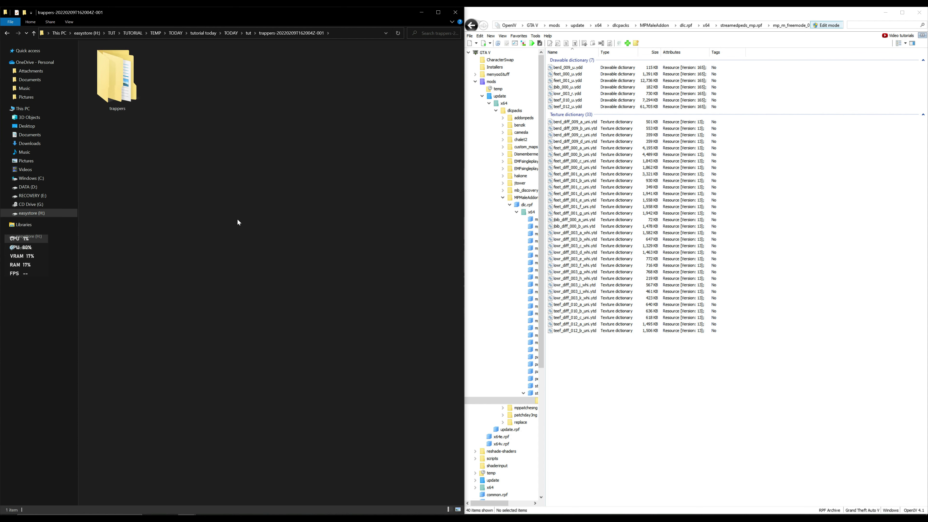
pyautogui.doubleClick(114, 74)
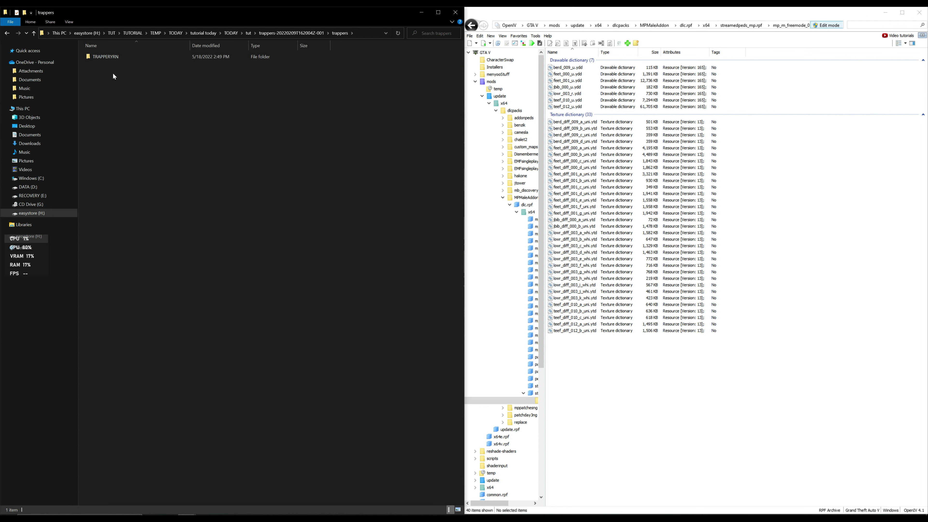
pyautogui.scroll(6, 234, 203)
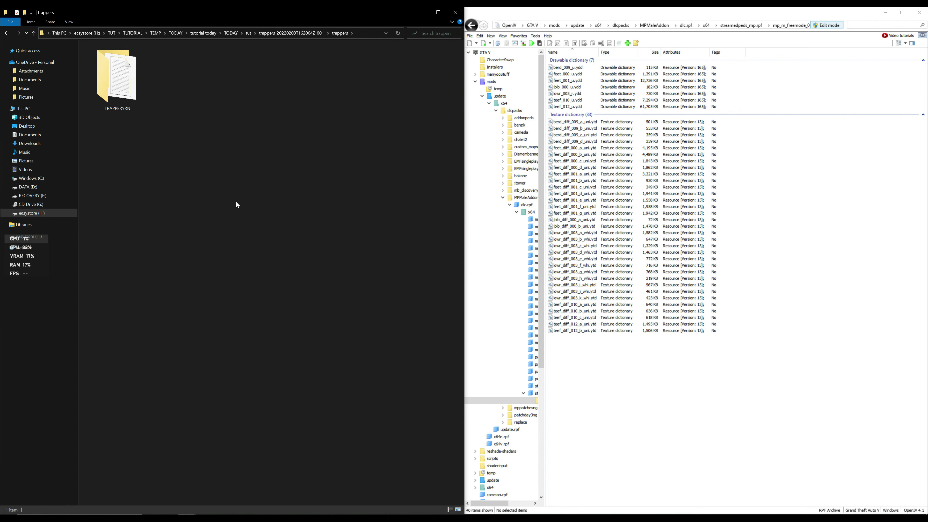
pyautogui.doubleClick(126, 81)
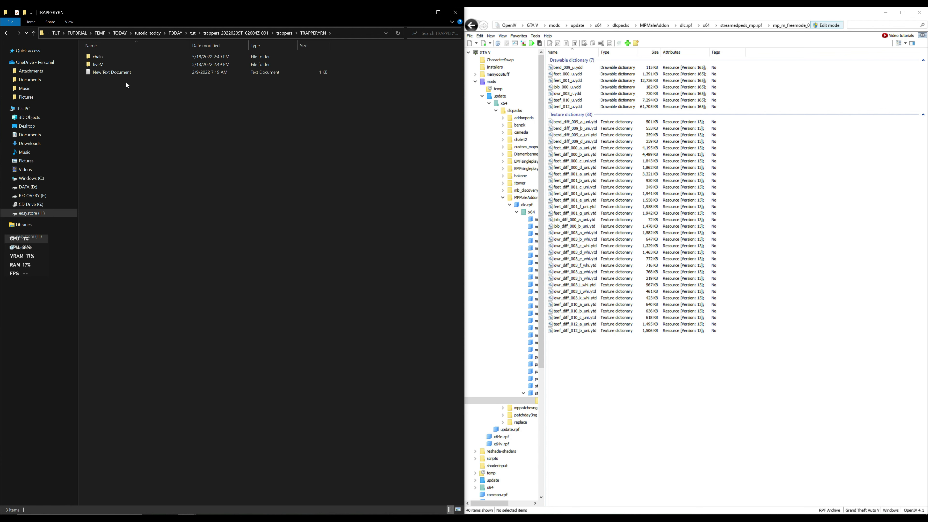
pyautogui.scroll(5, 300, 234)
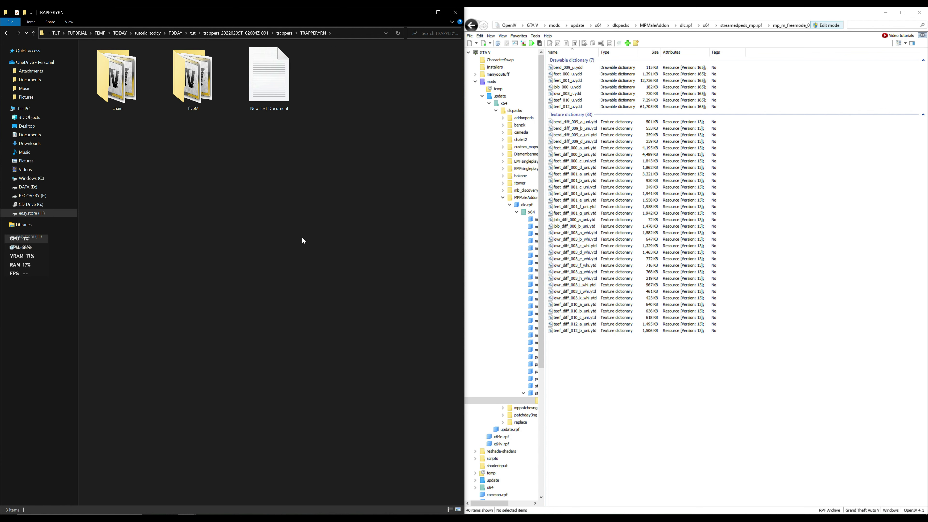
# Copy teef_012_u, teef_diff_012_a_uni and teef_diff_012_b_uni from the chain folder into mp_m_freemode_01
pyautogui.click(117, 82)
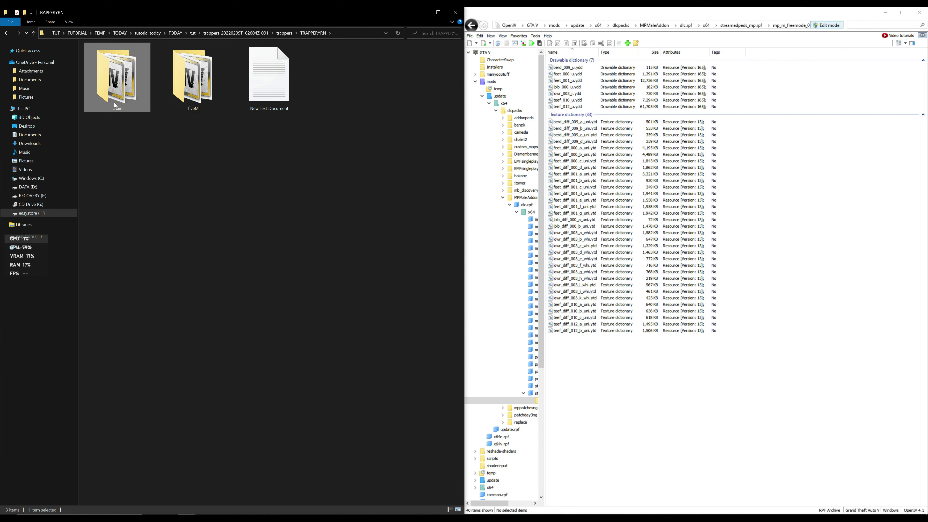
pyautogui.doubleClick(118, 75)
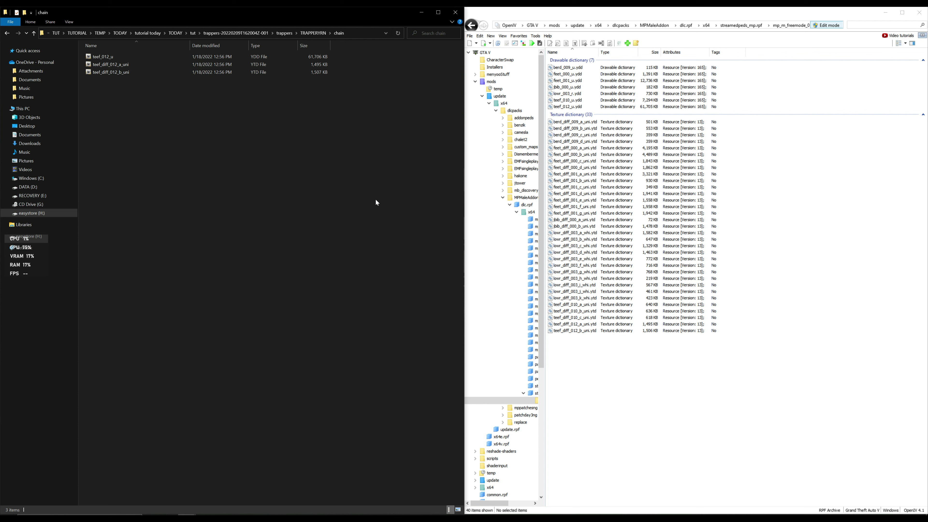
pyautogui.keyDown('ctrl'); pyautogui.scroll(6, 390, 226); pyautogui.keyUp('ctrl')
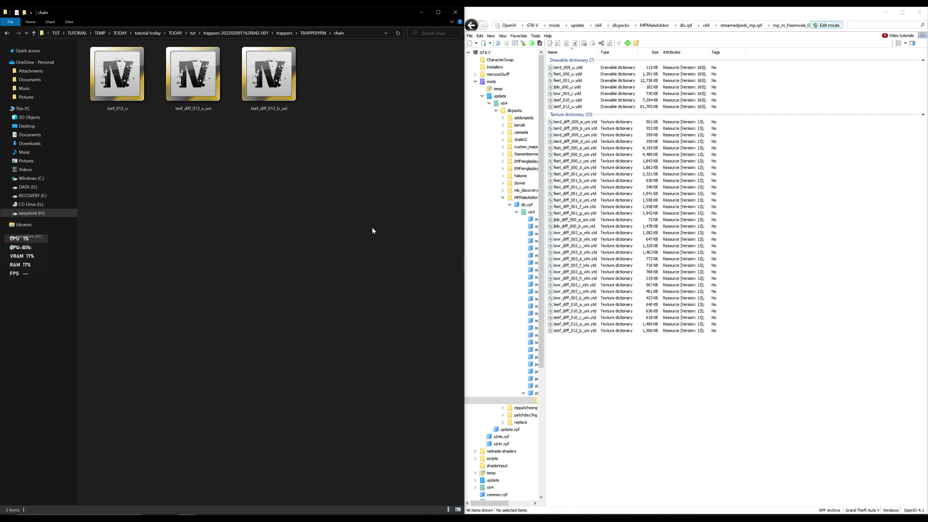
pyautogui.moveTo(401, 77); pyautogui.dragTo(94, 87)
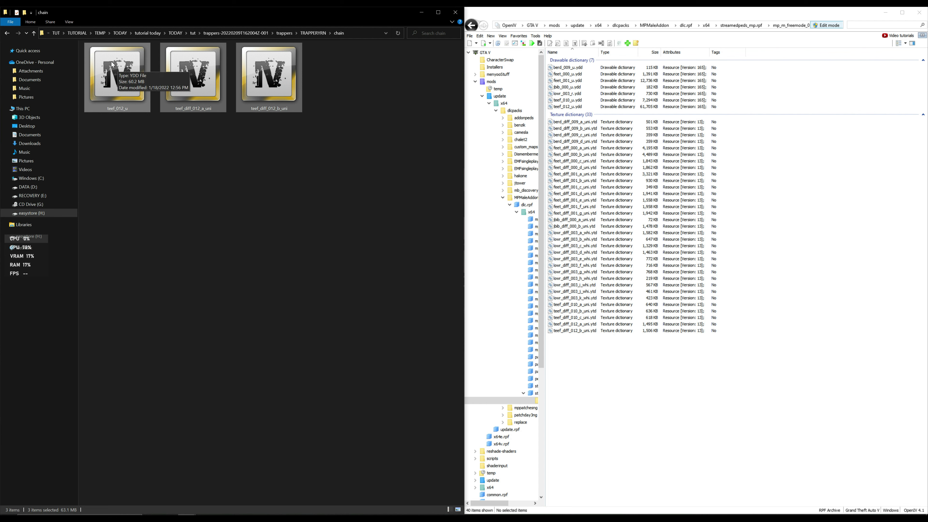
pyautogui.moveTo(114, 64); pyautogui.dragTo(682, 350)
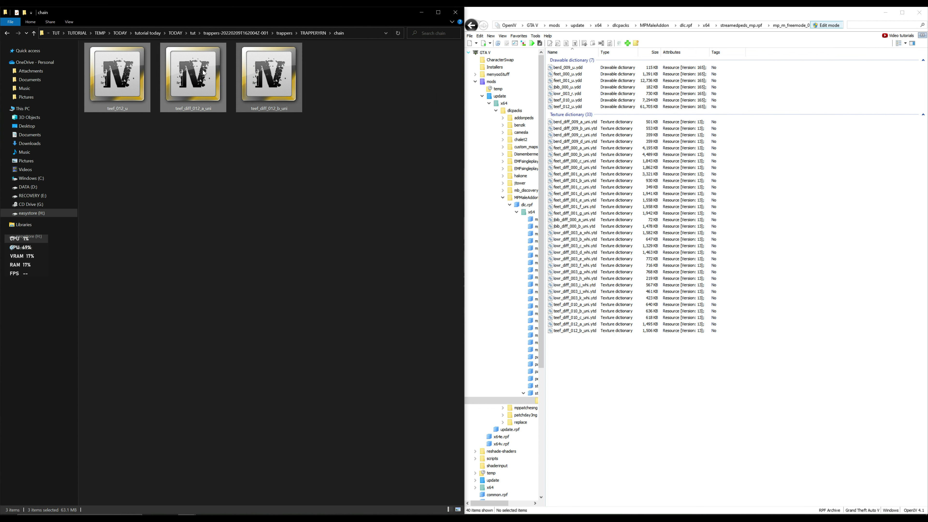
pyautogui.click(7, 33)
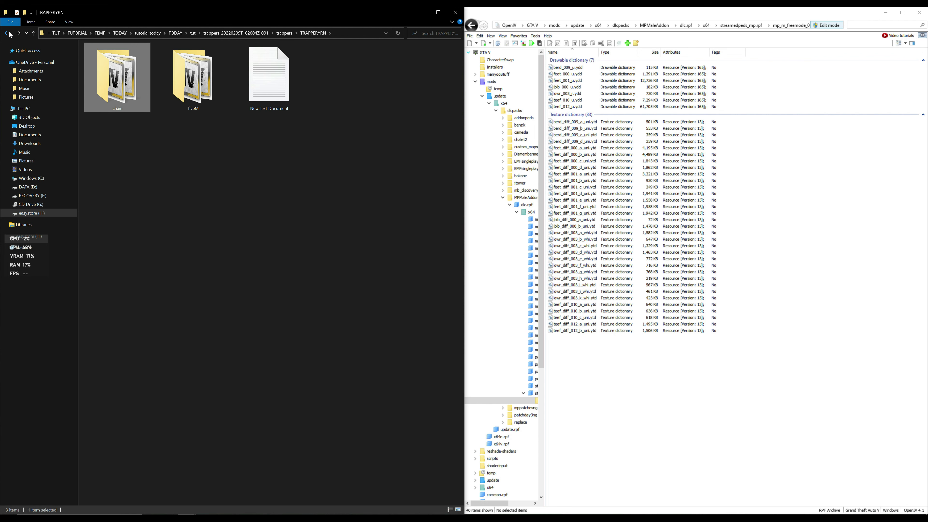
# Copy feet_001_u and the seven feet_diff_001 textures from ugg slippers into mp_m_freemode_01
pyautogui.click(8, 33)
pyautogui.click(8, 33)
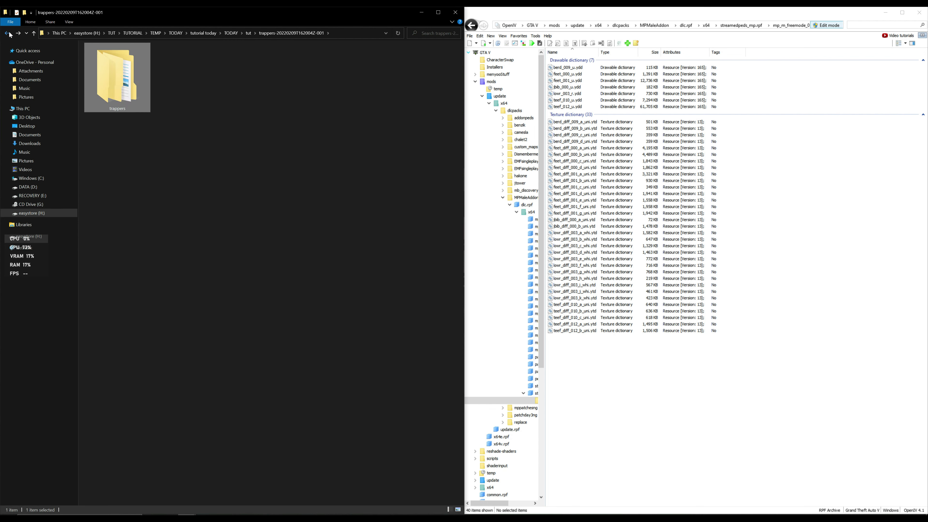
pyautogui.click(8, 33)
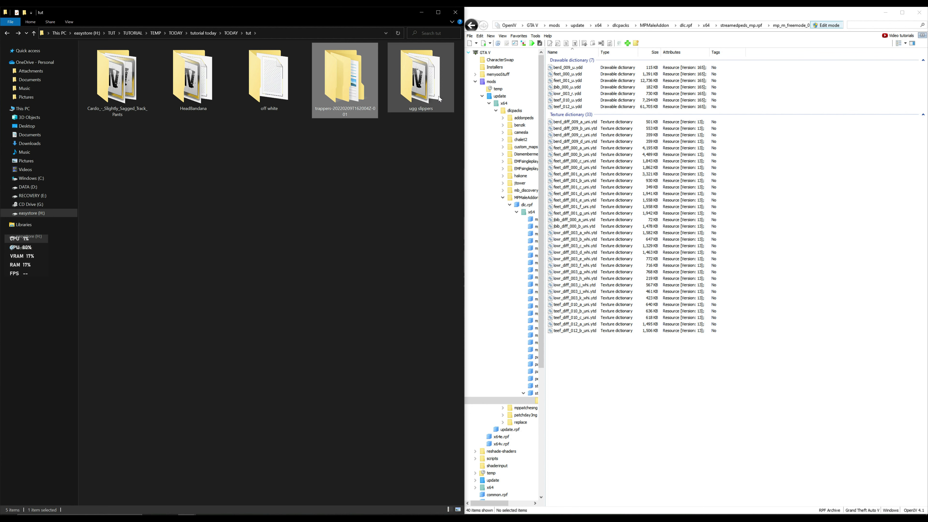
pyautogui.click(422, 87)
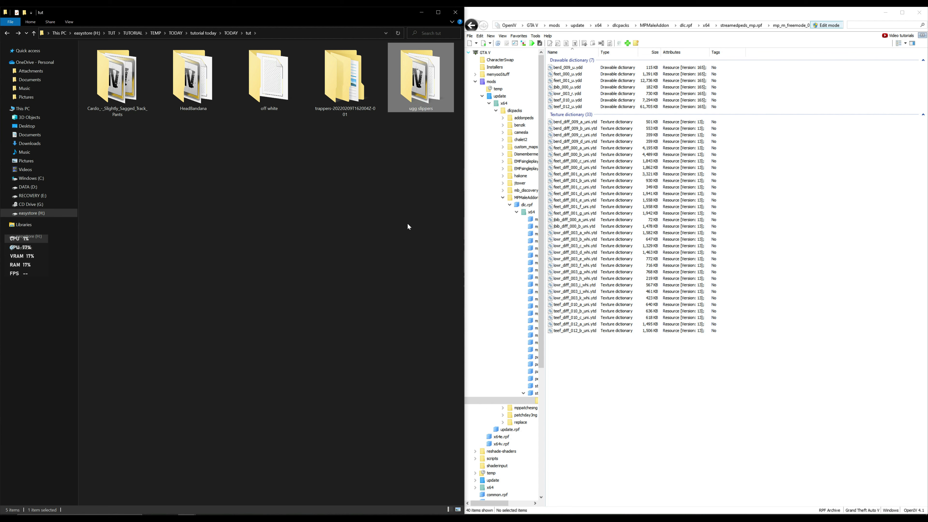
pyautogui.doubleClick(414, 86)
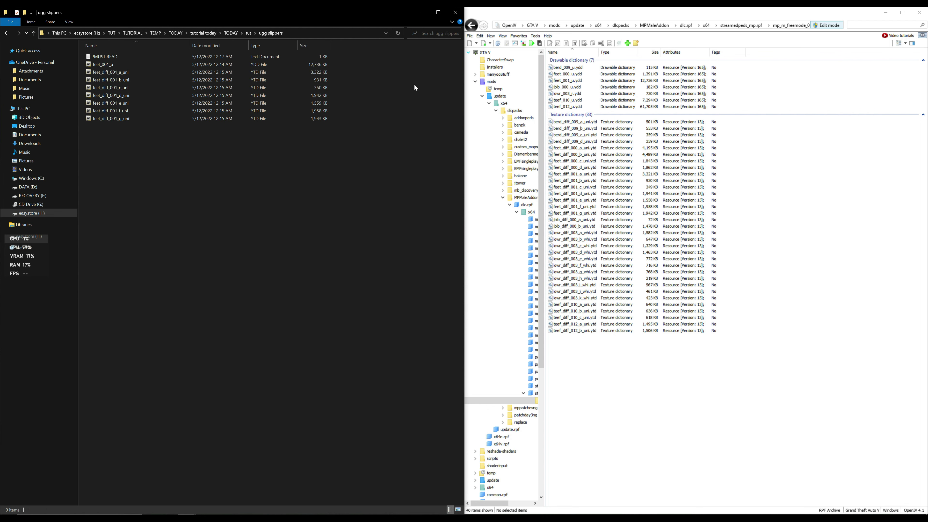
pyautogui.moveTo(414, 171); pyautogui.dragTo(195, 66)
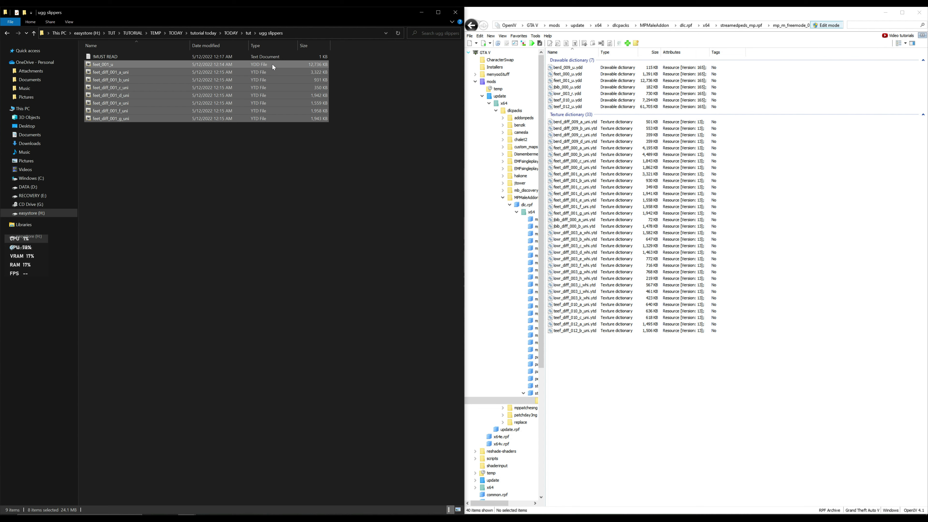
pyautogui.moveTo(118, 72); pyautogui.dragTo(703, 361)
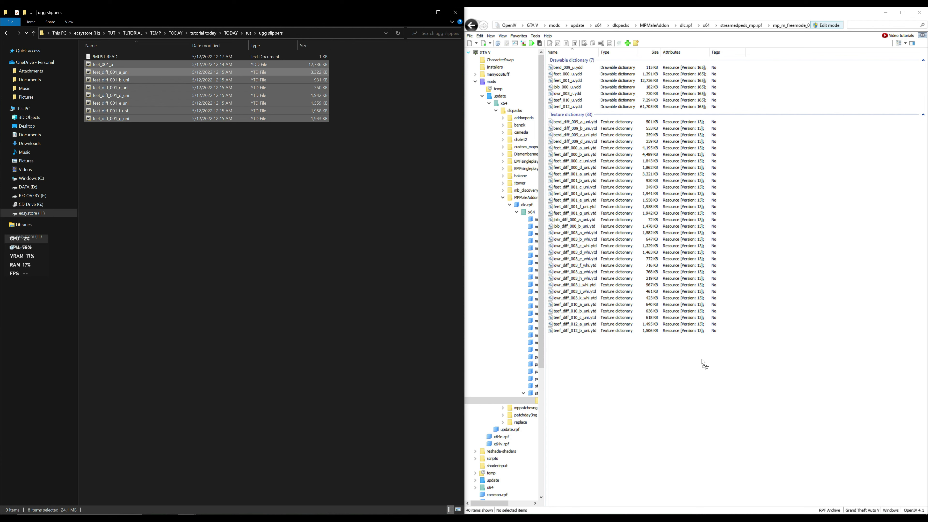
# In Explorer, return to the tut folder and open the HeadBandana mod folder
pyautogui.click(7, 35)
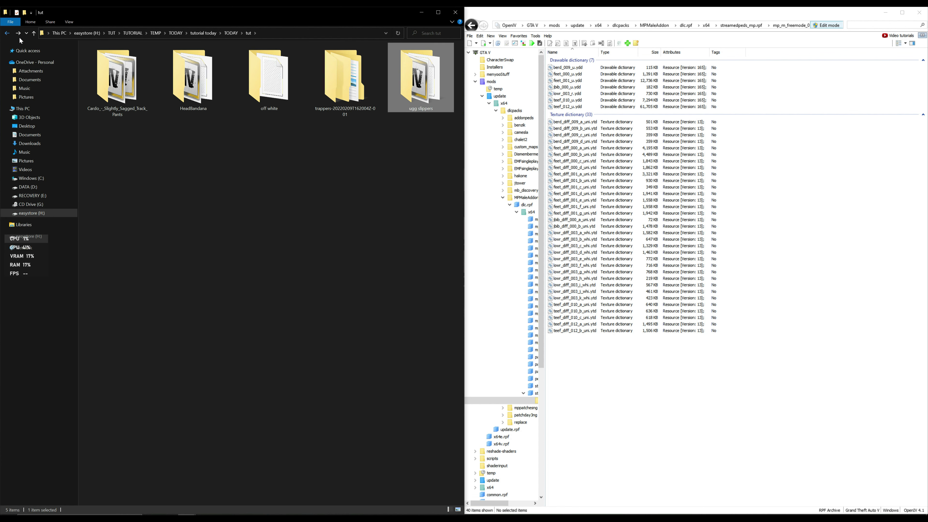
pyautogui.click(212, 87)
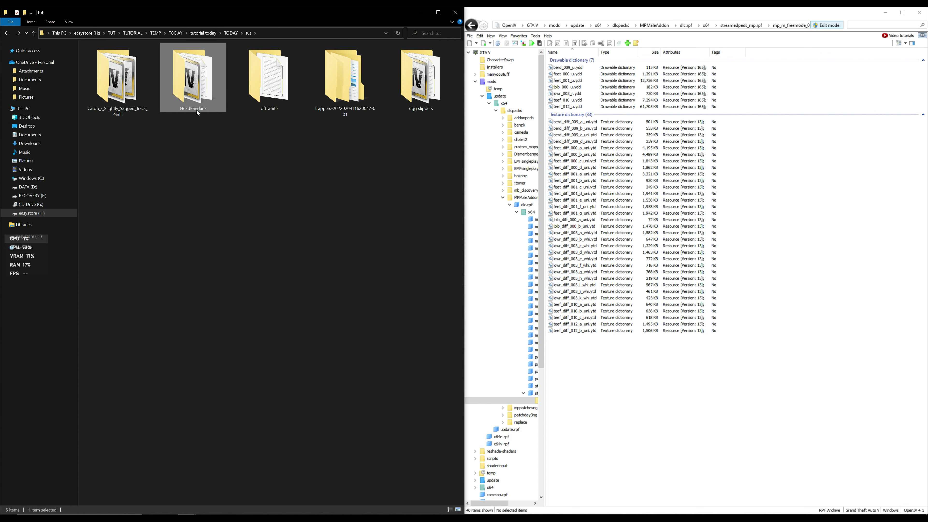
pyautogui.moveTo(196, 109)
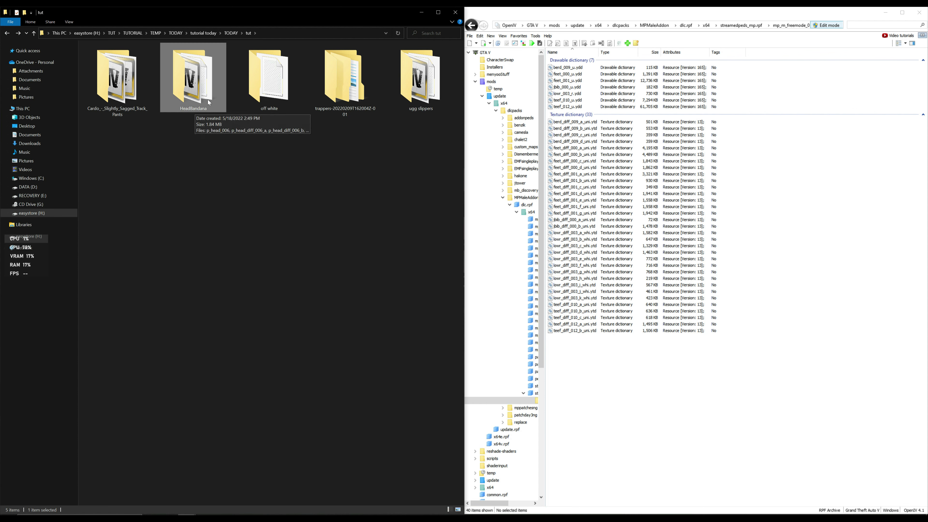
pyautogui.doubleClick(197, 83)
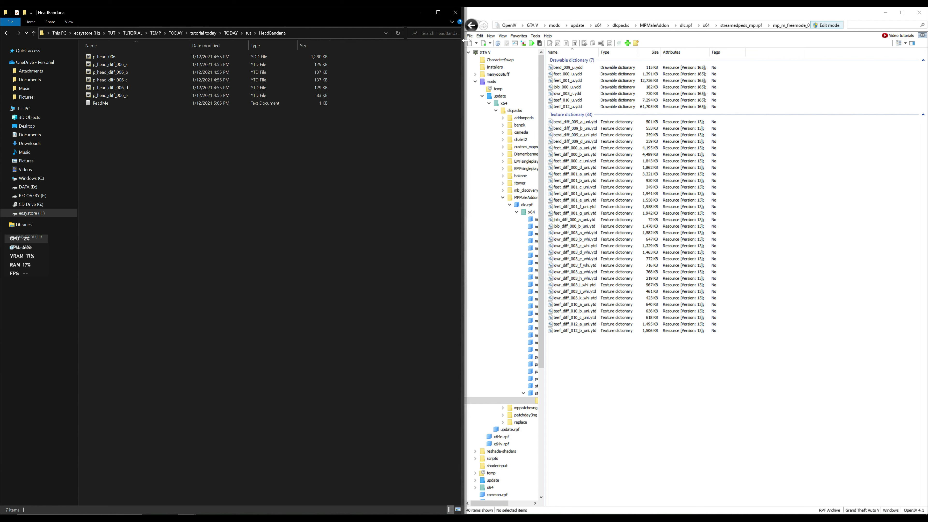
# In OpenIV, go back to dlc.rpf's x64 package list and select streamedpedprops.rpf
pyautogui.click(472, 25)
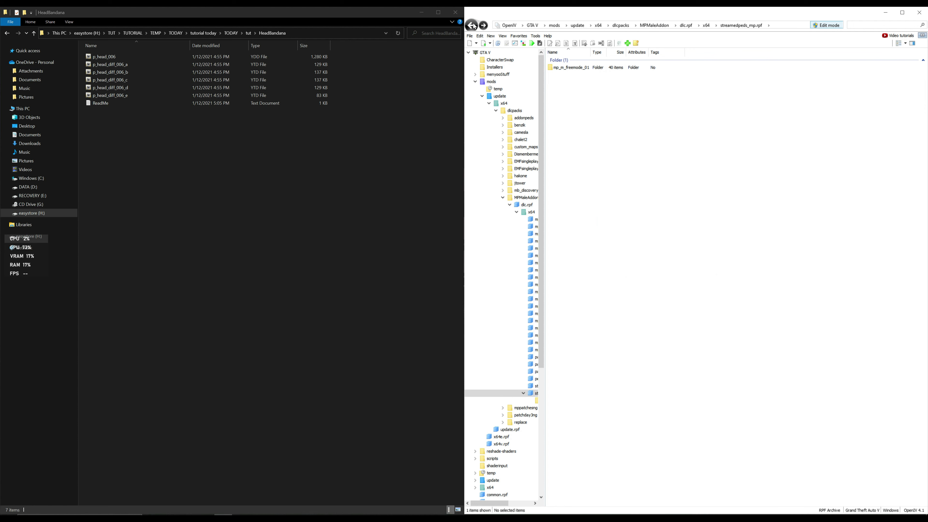
pyautogui.click(471, 25)
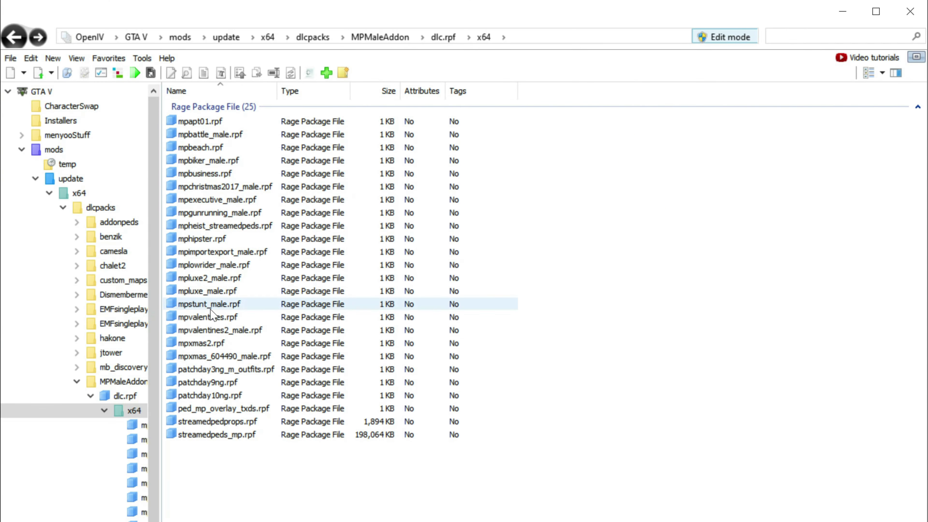
pyautogui.click(240, 424)
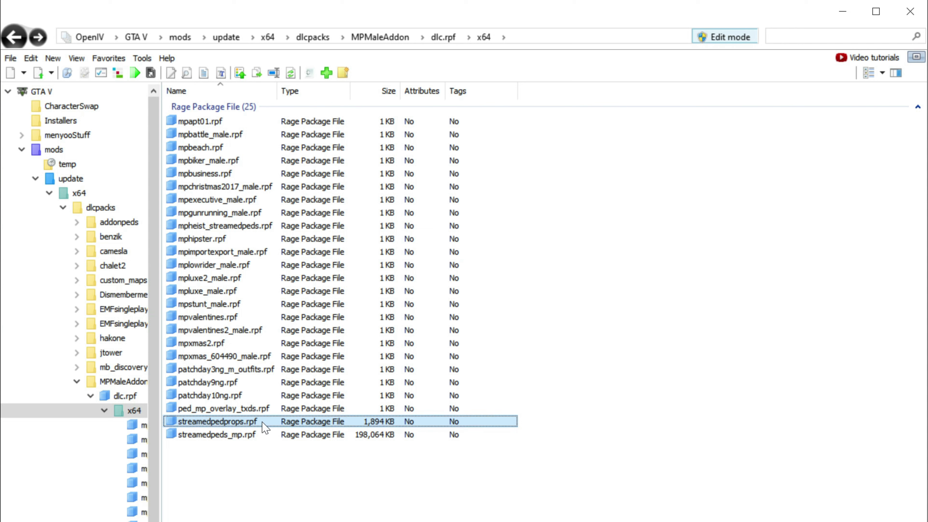
# Add the six headband model and texture files into streamedpedprops.rpf's mp_m_freemode_01_p folder
pyautogui.doubleClick(239, 421)
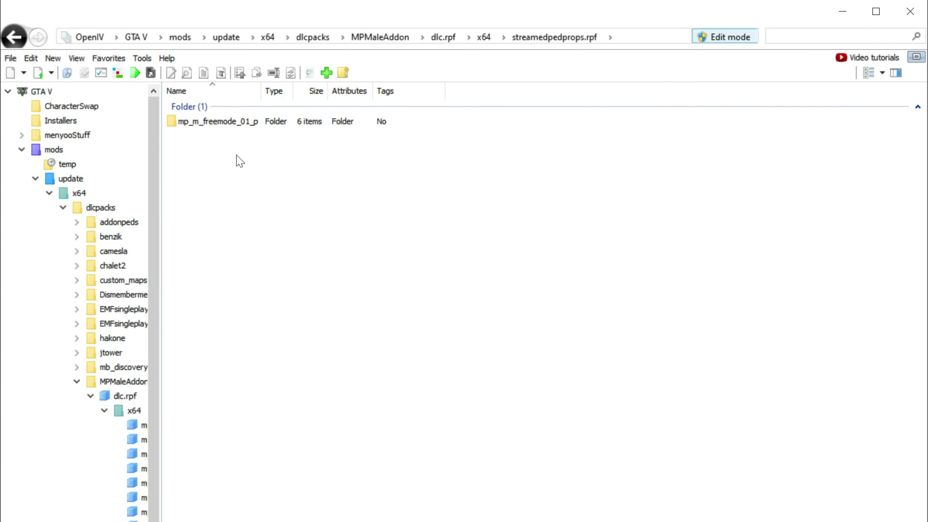
pyautogui.doubleClick(265, 124)
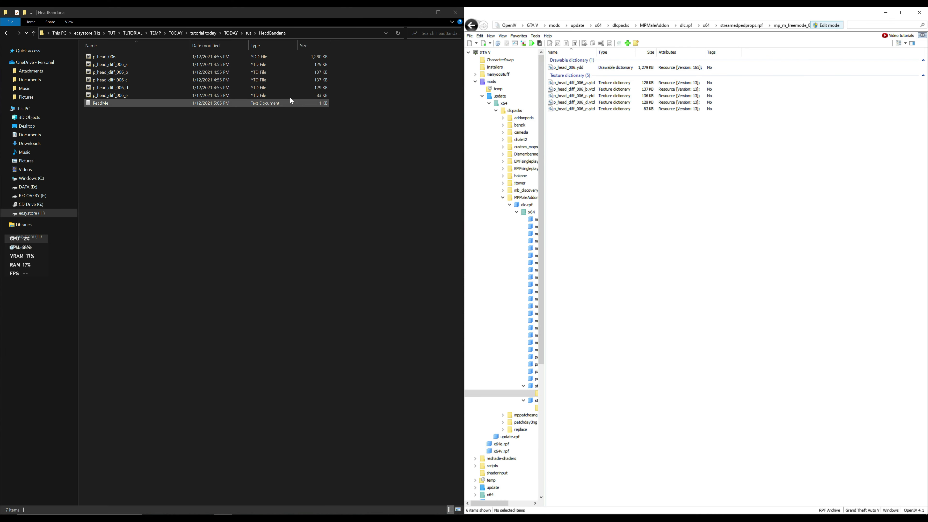
pyautogui.moveTo(401, 61); pyautogui.dragTo(287, 86)
pyautogui.moveTo(352, 123); pyautogui.dragTo(265, 56)
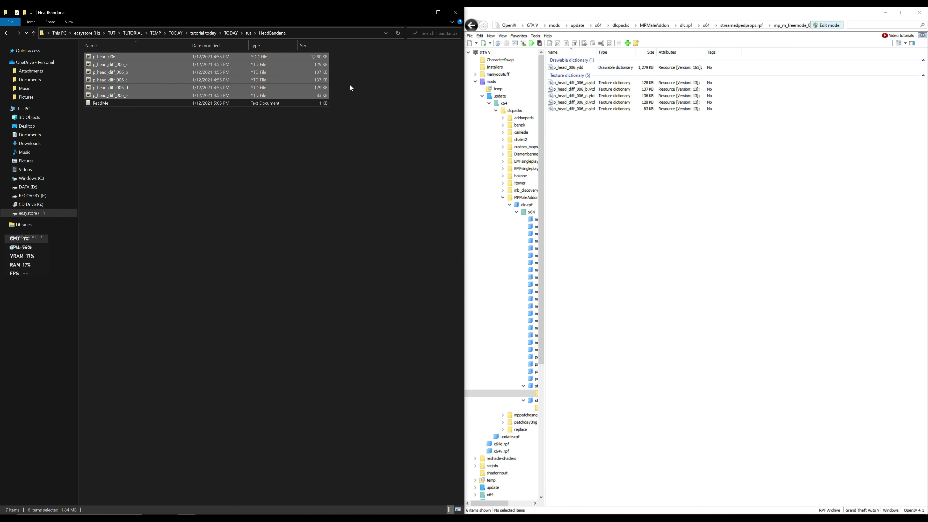
pyautogui.moveTo(164, 62); pyautogui.dragTo(661, 161)
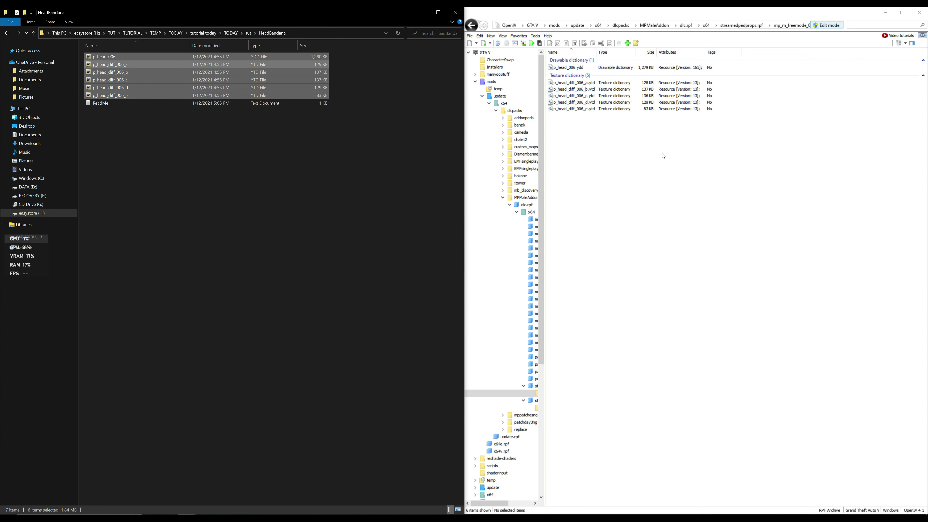
# Close the archive to return to the GTA V root and collapse the mods folder
pyautogui.click(470, 36)
pyautogui.click(491, 114)
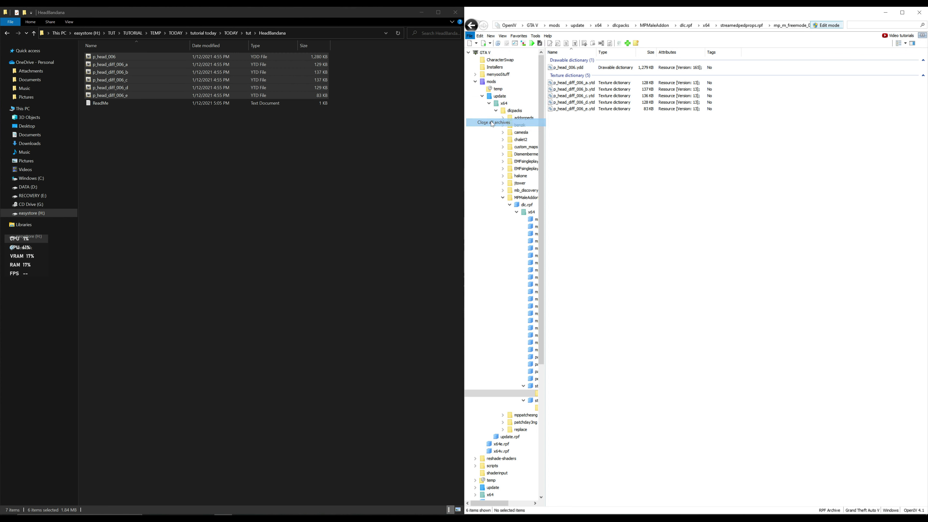
pyautogui.click(475, 81)
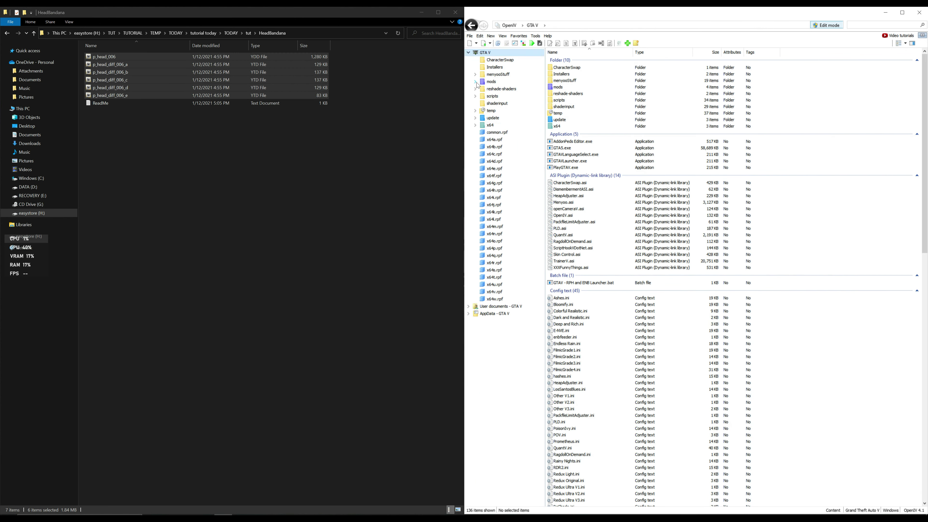
# Minimise the HeadBandana, OpenIV and Grand Theft Auto V folder windows, then refresh the desktop
pyautogui.click(422, 14)
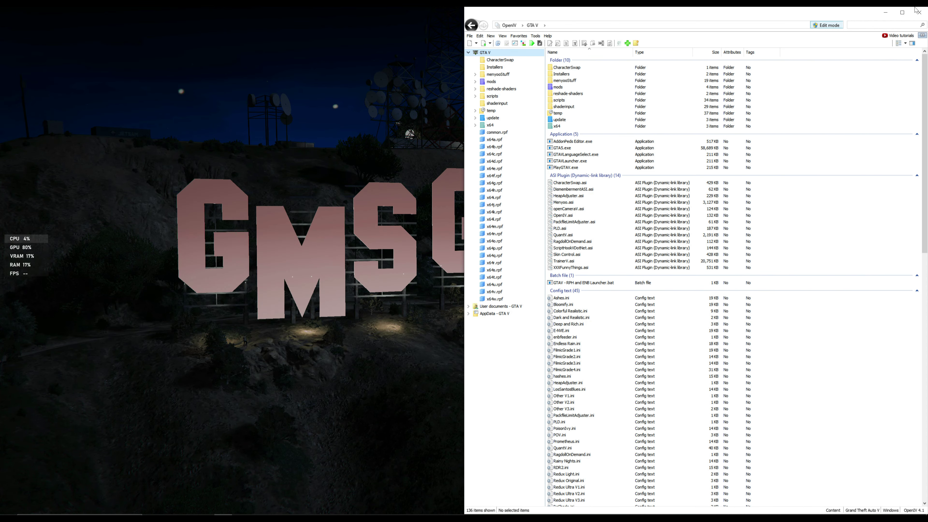
pyautogui.click(889, 13)
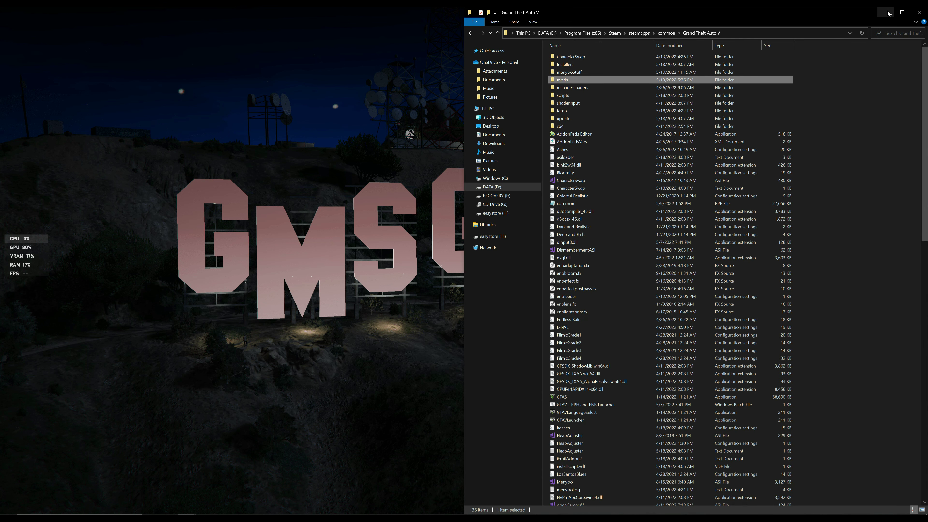
pyautogui.click(889, 13)
pyautogui.rightClick(634, 31)
pyautogui.click(657, 50)
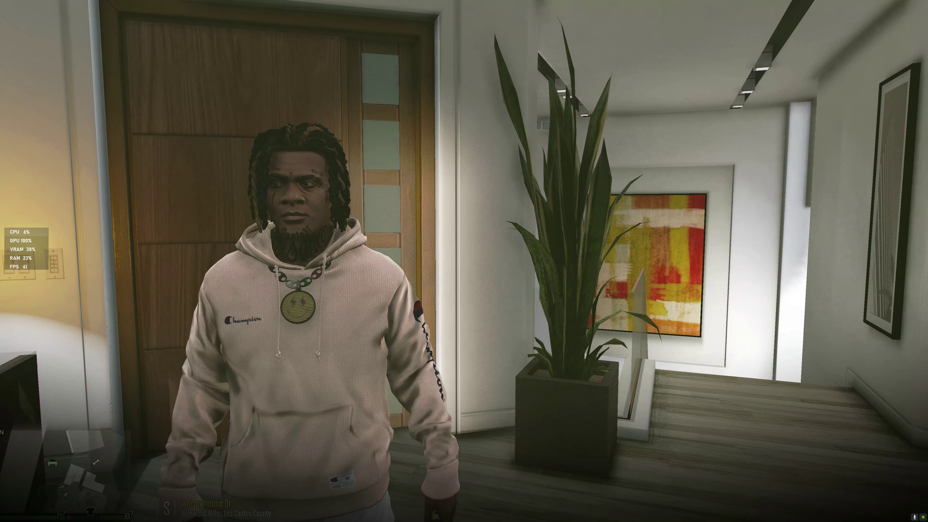
# Open the trainer main menu with F4 and enter Model Spawning
pyautogui.press('F4')
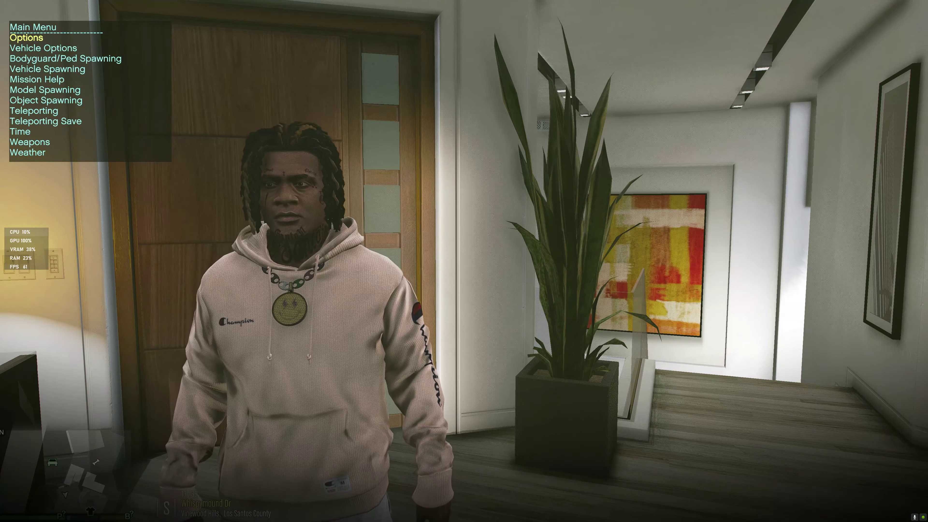
pyautogui.press('Down')
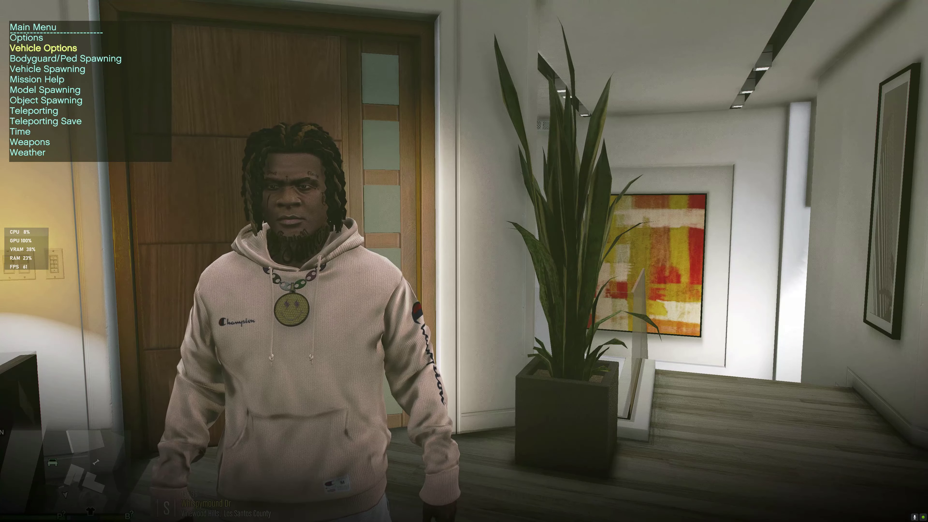
pyautogui.press('Down')
pyautogui.press('Down')
pyautogui.press('Down')
pyautogui.press('Down')
pyautogui.press('Up')
pyautogui.press('Up')
pyautogui.press('Up')
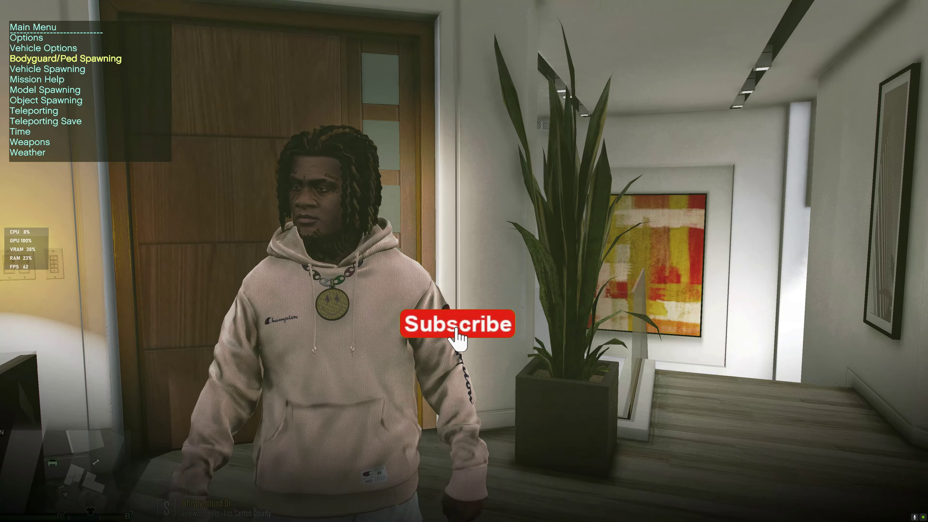
pyautogui.press('Down')
pyautogui.press('Down')
pyautogui.press('Down')
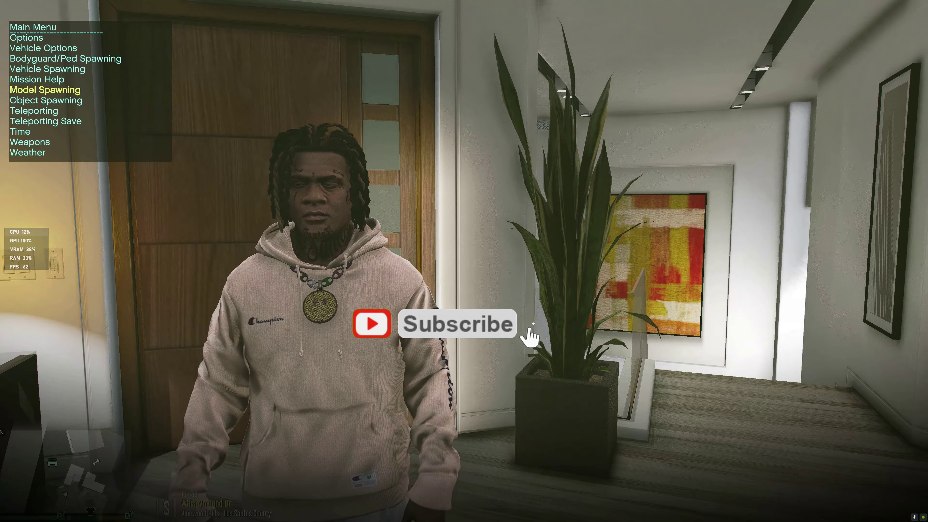
pyautogui.press('Return')
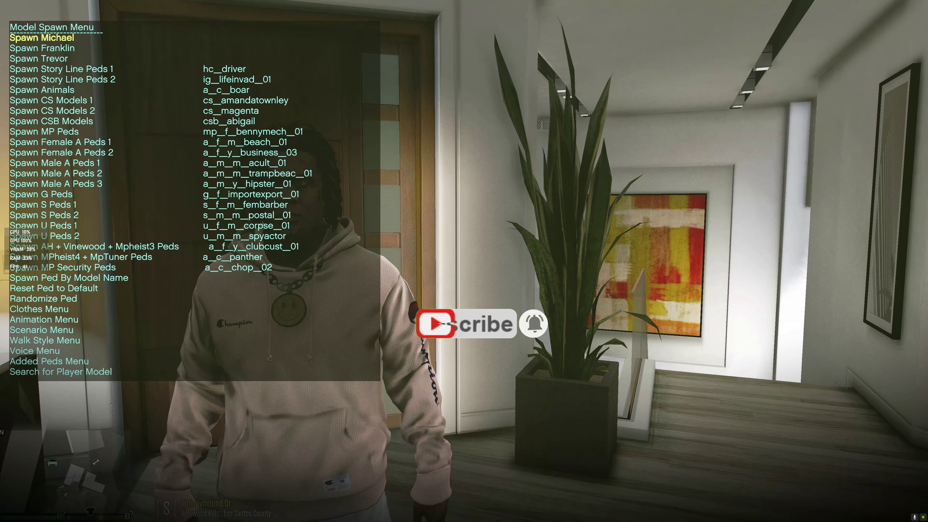
pyautogui.press('Down')
pyautogui.press('Down')
pyautogui.press('Down')
pyautogui.press('Down')
pyautogui.press('Down')
pyautogui.press('Down')
pyautogui.press('Down')
pyautogui.press('Down')
pyautogui.press('Down')
pyautogui.press('Down')
pyautogui.press('Down')
pyautogui.press('Down')
pyautogui.press('Down')
# Spawn as the mp_m_freemode_01 model from Spawn MP Peds
pyautogui.press('Up')
pyautogui.press('Up')
pyautogui.press('Up')
pyautogui.press('Up')
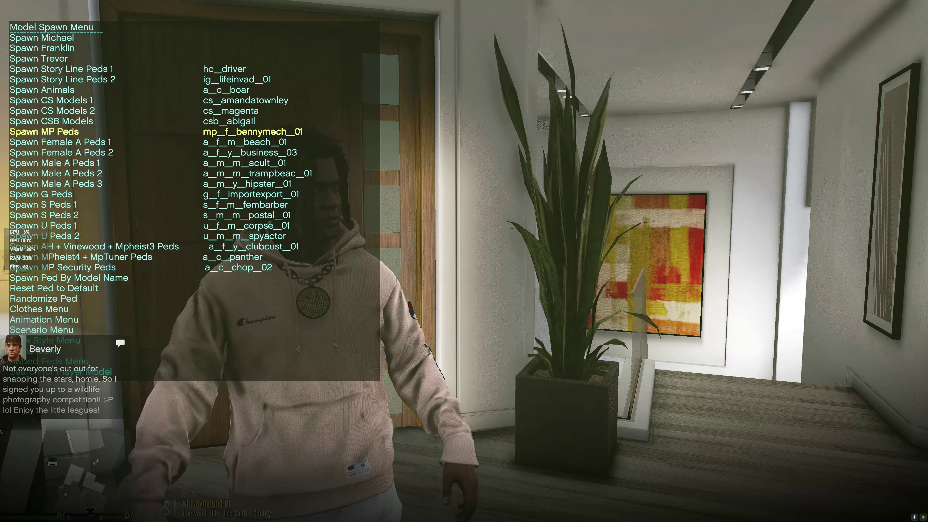
pyautogui.press('Right')
pyautogui.press('Right')
pyautogui.press('Right')
pyautogui.press('Right')
pyautogui.press('Right')
pyautogui.press('Right')
pyautogui.press('Right')
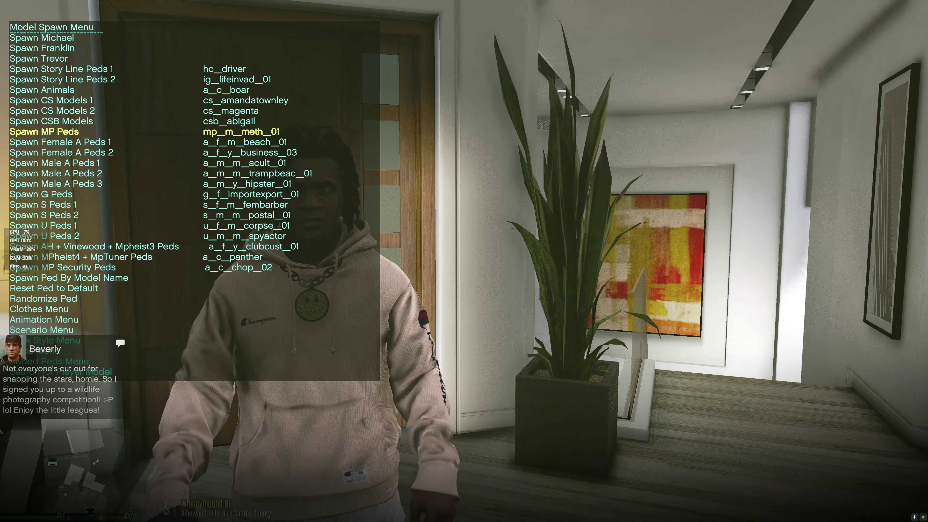
pyautogui.press('Right')
pyautogui.press('Right')
pyautogui.press('Right')
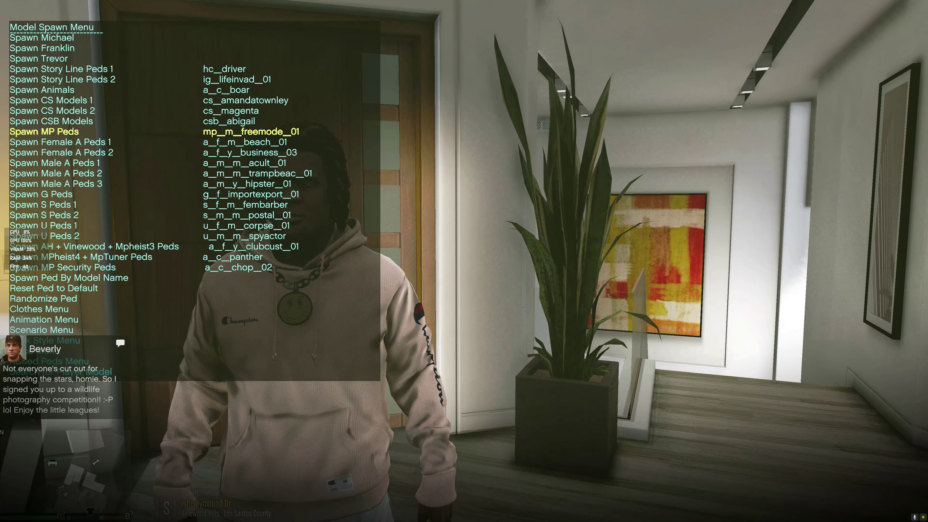
pyautogui.press('Return')
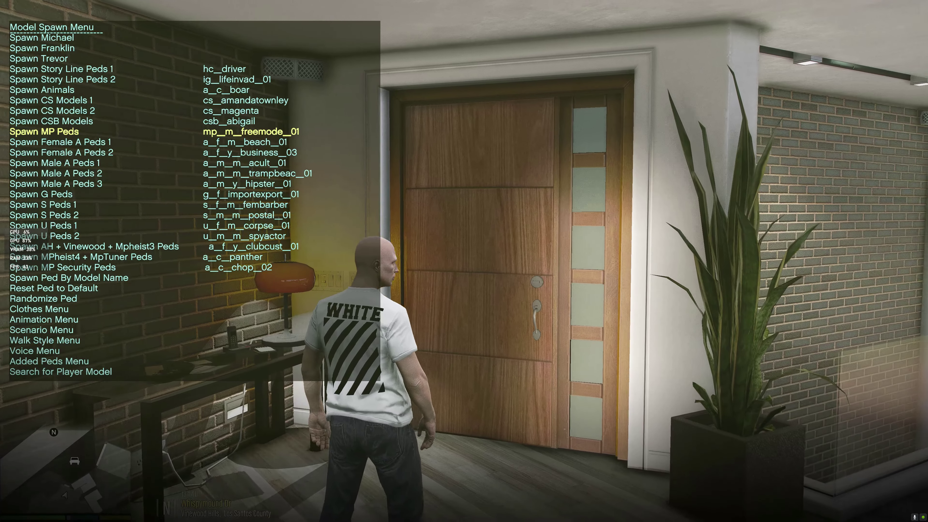
# Open the Clothes Menu for the freemode male character
pyautogui.press('Down')
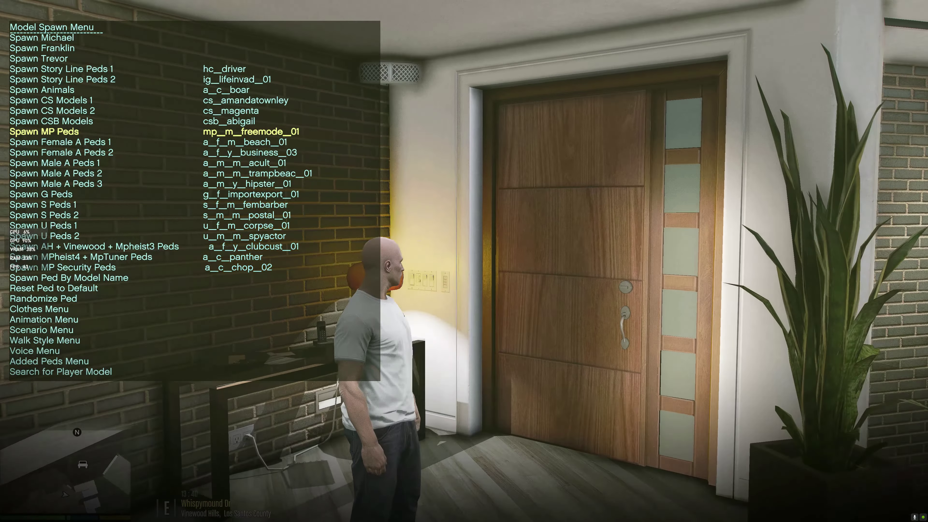
pyautogui.press('Down')
pyautogui.press('Down')
pyautogui.press('Down')
pyautogui.press('Down')
pyautogui.press('Down')
pyautogui.press('Down')
pyautogui.press('Down')
pyautogui.press('Down')
pyautogui.press('Down')
pyautogui.press('Down')
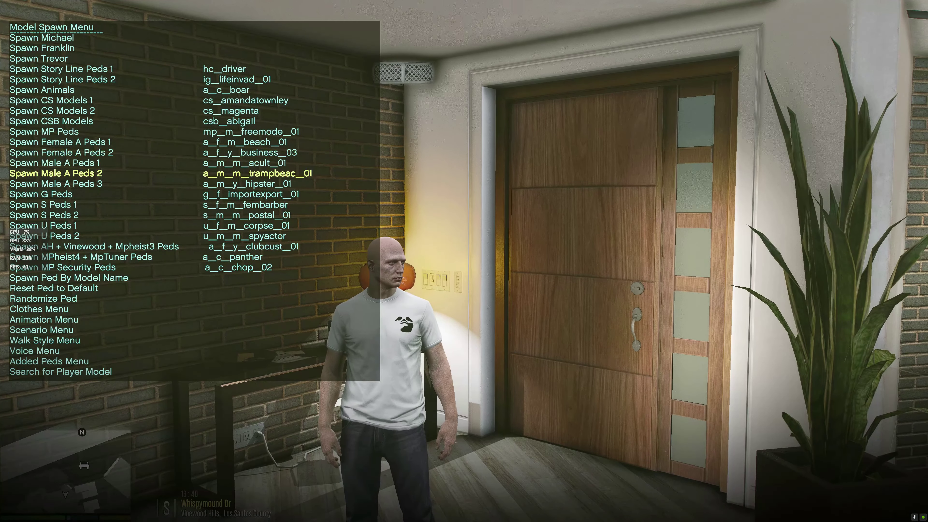
pyautogui.press('Down')
pyautogui.press('Down')
pyautogui.press('Down')
pyautogui.press('Down')
pyautogui.press('Down')
pyautogui.press('Down')
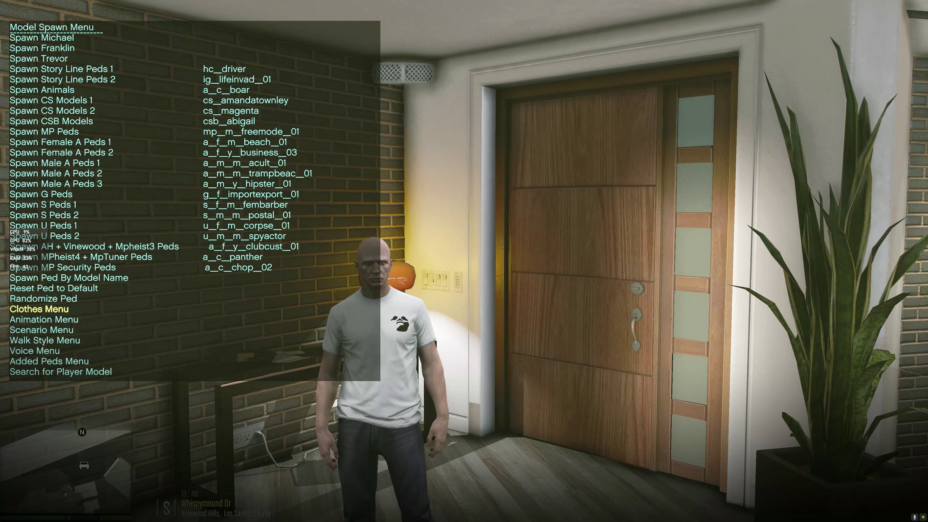
pyautogui.press('Return')
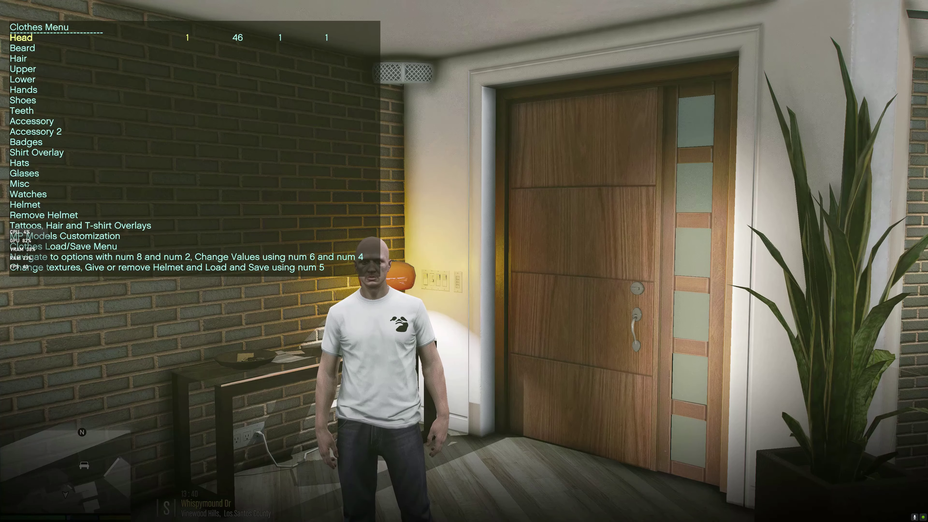
# Switch the shirt overlay texture to the black shirt with the white stripe print
pyautogui.press('Down')
pyautogui.press('Down')
pyautogui.press('Down')
pyautogui.press('Down')
pyautogui.press('Down')
pyautogui.press('Down')
pyautogui.press('Down')
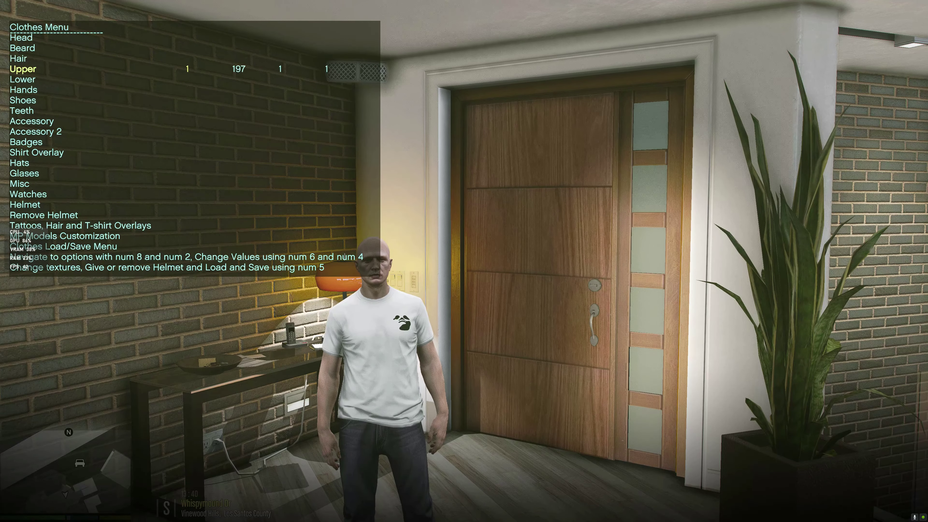
pyautogui.press('Down')
pyautogui.press('Down')
pyautogui.press('Down')
pyautogui.press('Down')
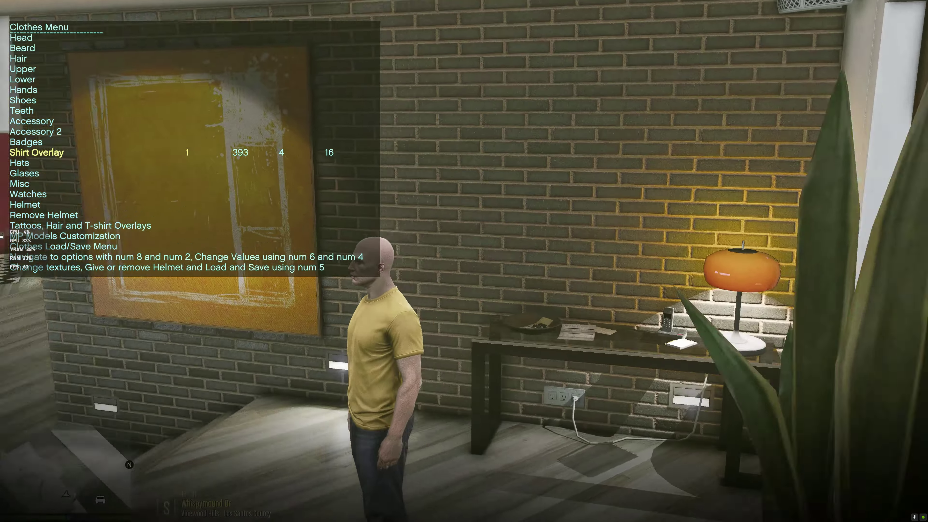
pyautogui.press('KP_6')
pyautogui.press('KP_6')
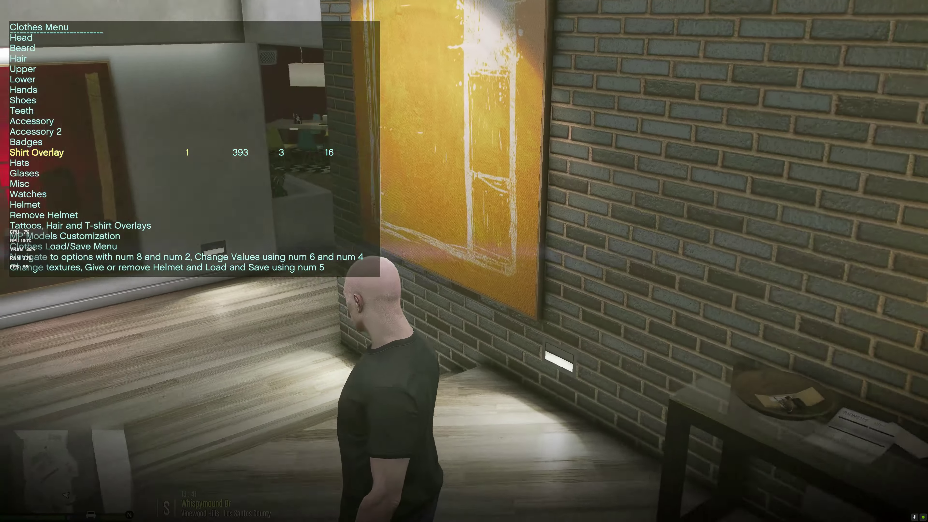
pyautogui.press('KP_6')
pyautogui.press('KP_6')
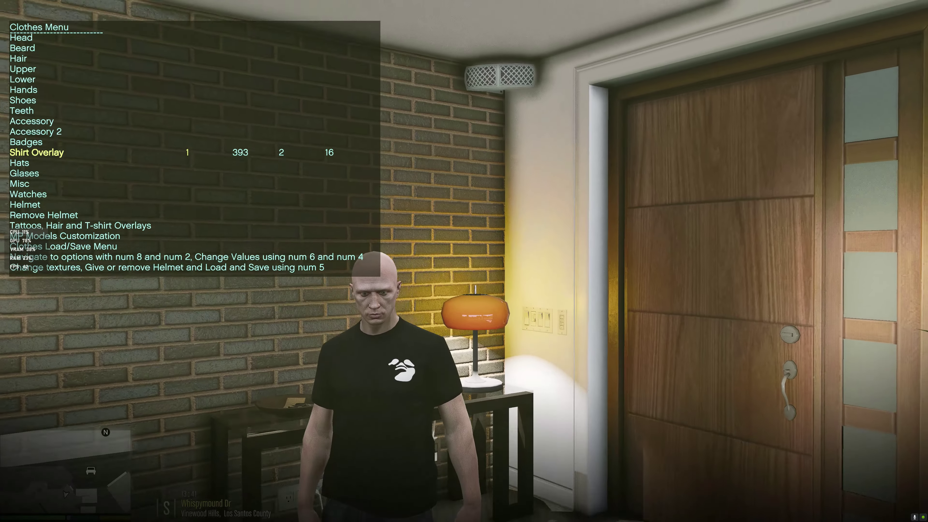
# Change the camera view and walk the character out the front door onto the driveway
pyautogui.press('KP_8')
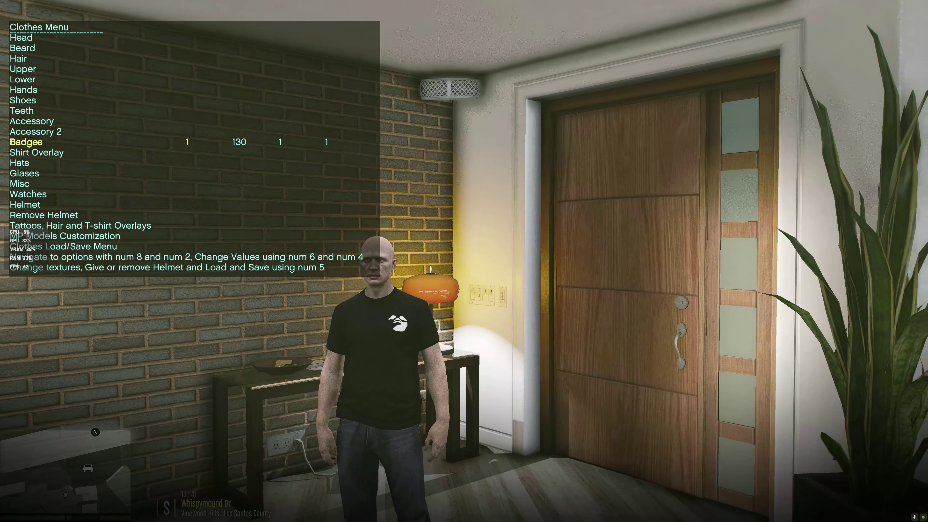
pyautogui.press('KP_8')
pyautogui.press('KP_8')
pyautogui.press('KP_8')
pyautogui.press('KP_8')
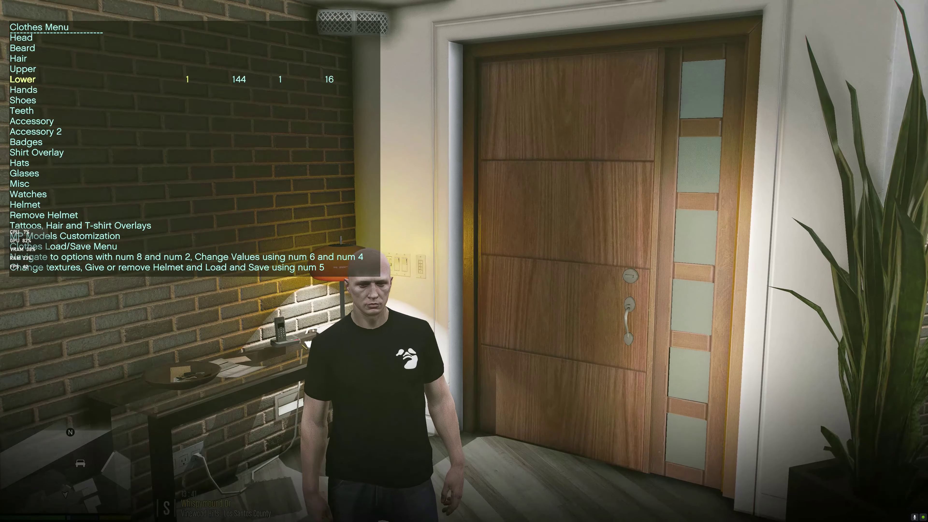
pyautogui.press('v')
pyautogui.press('v')
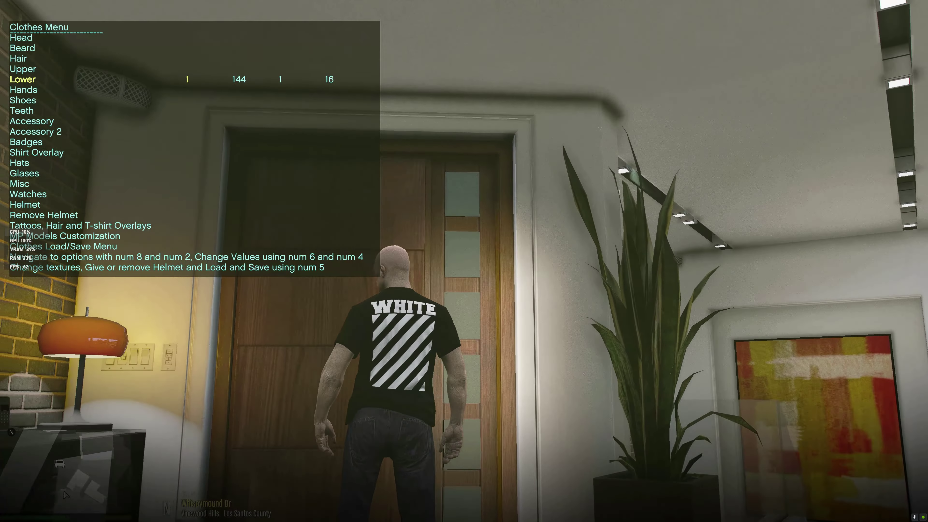
pyautogui.press('w')
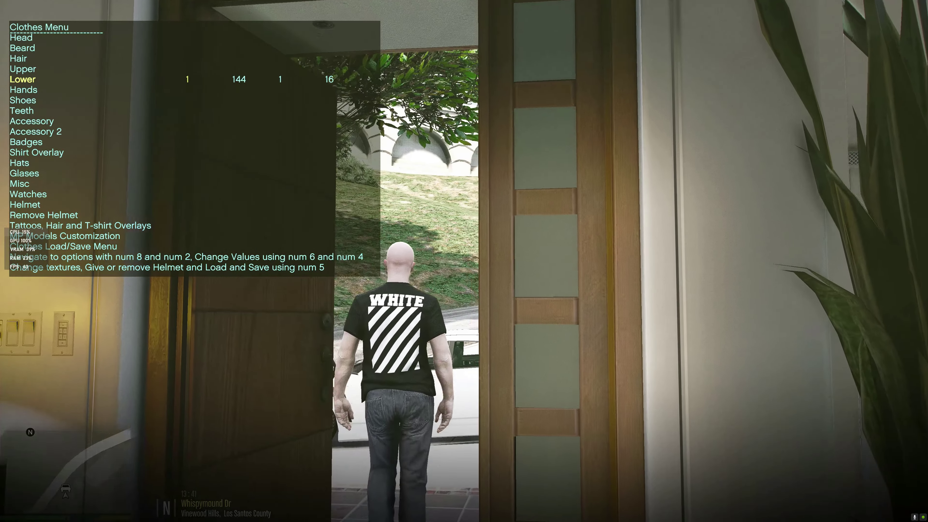
pyautogui.press('w')
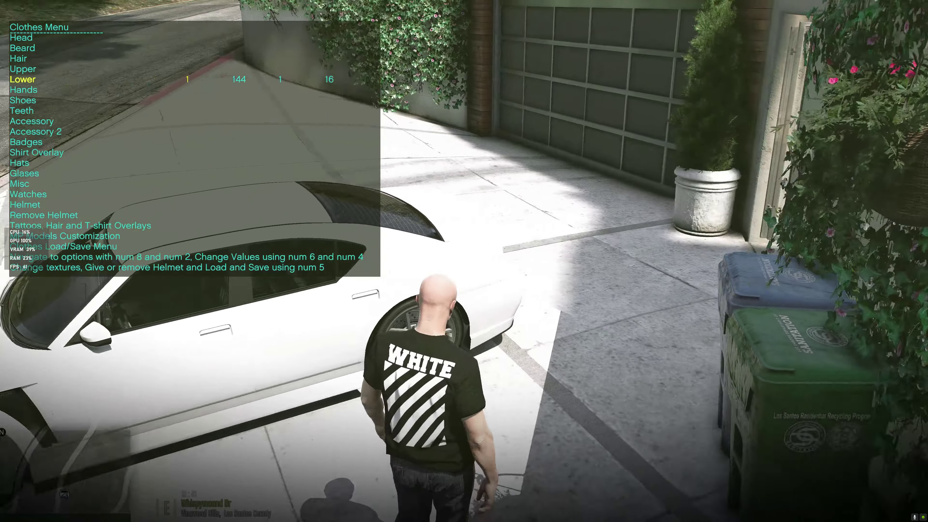
pyautogui.press('w')
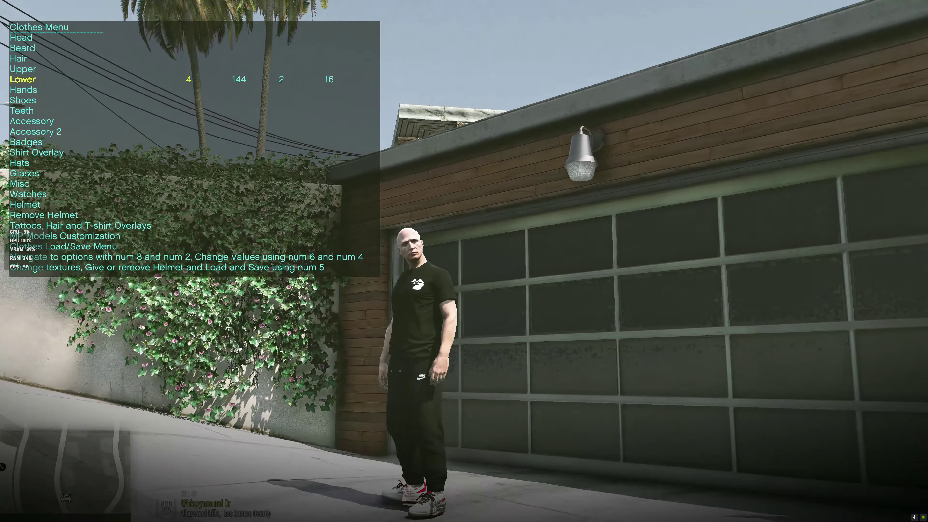
# Preview the white, red, CELINE, navy and tan jogger textures, ending back on black joggers
pyautogui.press('KP_6')
pyautogui.press('KP_6')
pyautogui.press('KP_6')
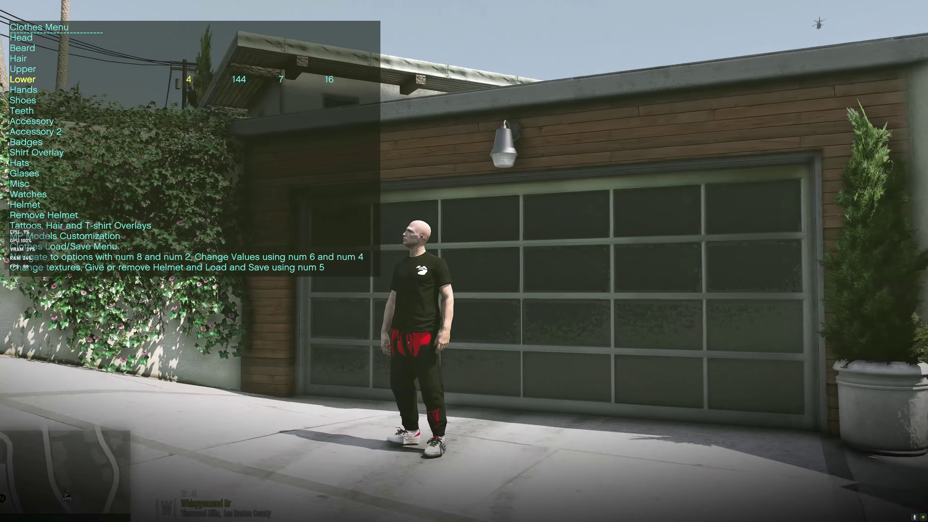
pyautogui.press('KP_6')
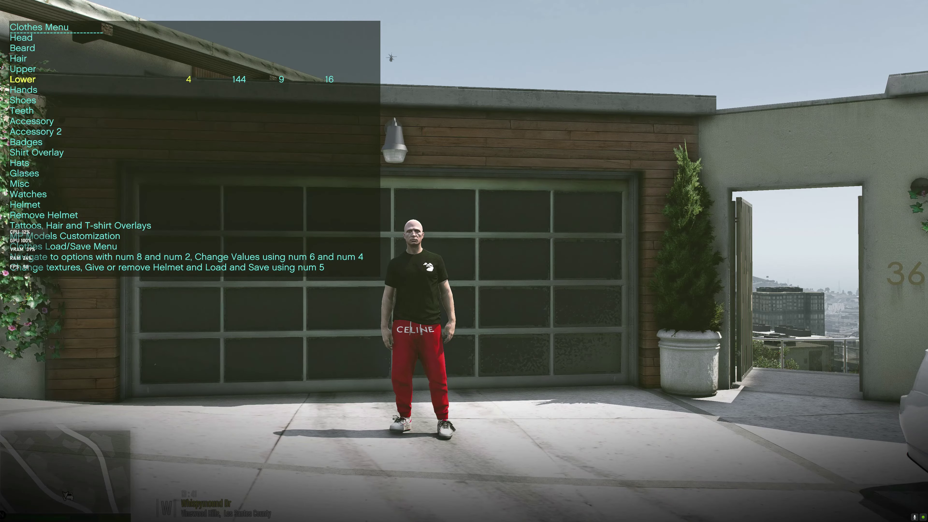
pyautogui.press('KP_6')
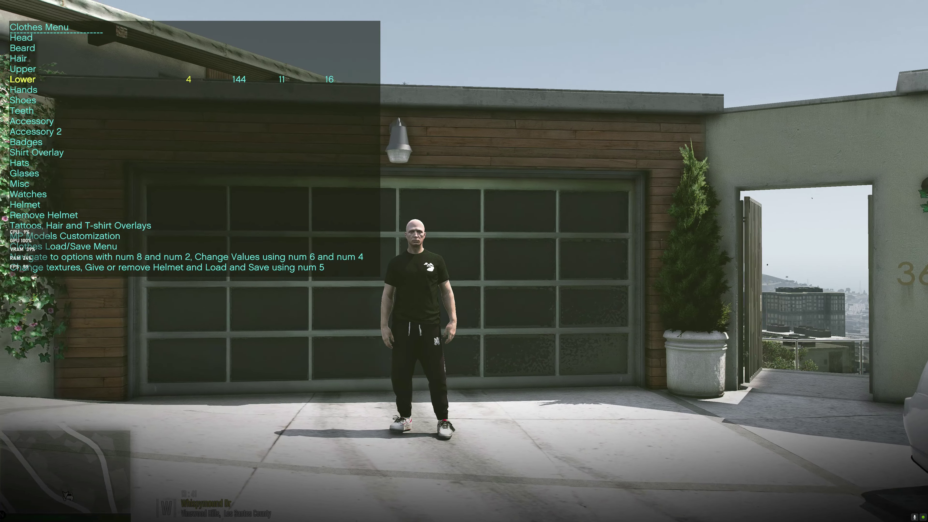
pyautogui.press('KP_6')
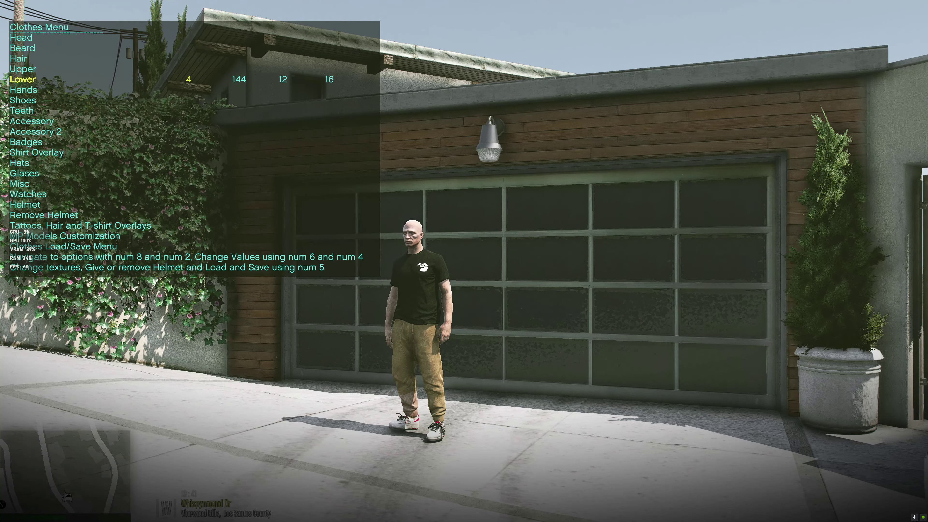
pyautogui.press('KP_6')
pyautogui.press('KP_6')
pyautogui.press('KP_6')
pyautogui.press('KP_6')
pyautogui.press('KP_6')
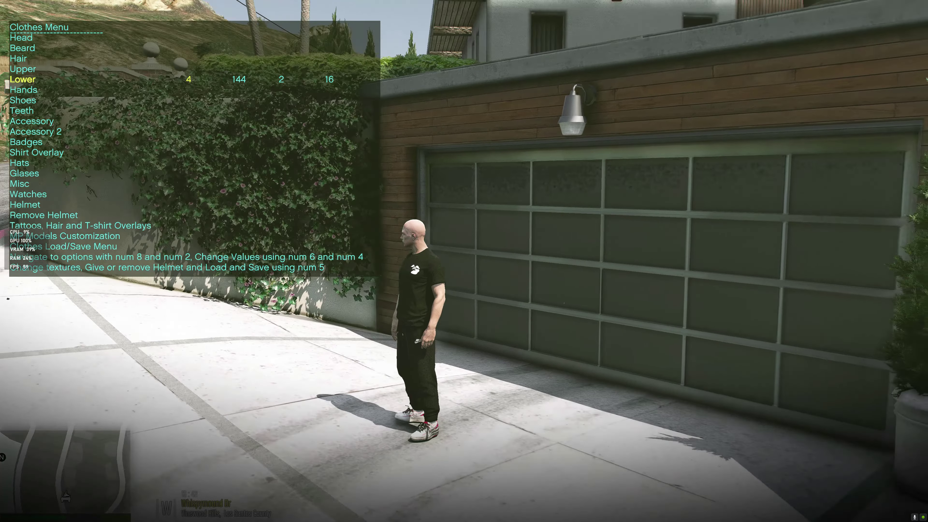
pyautogui.press('KP_2')
pyautogui.press('KP_2')
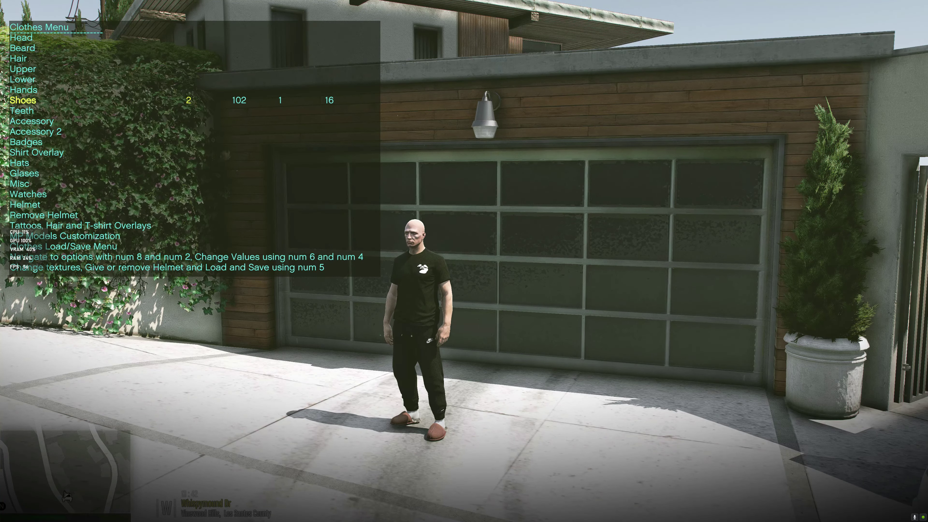
# Cycle the slipper textures past pink and olive, leaving shoes drawable 2 on black texture 3
pyautogui.press('KP_8')
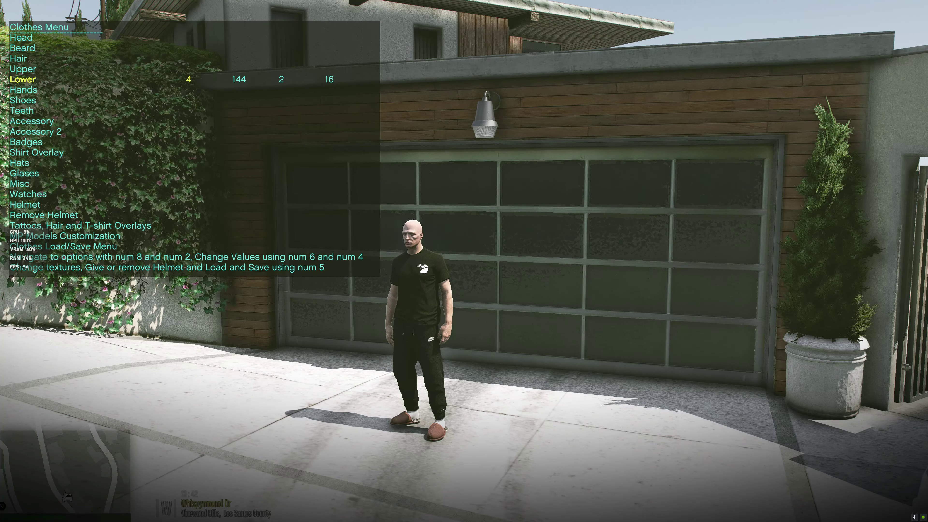
pyautogui.press('KP_2')
pyautogui.press('KP_2')
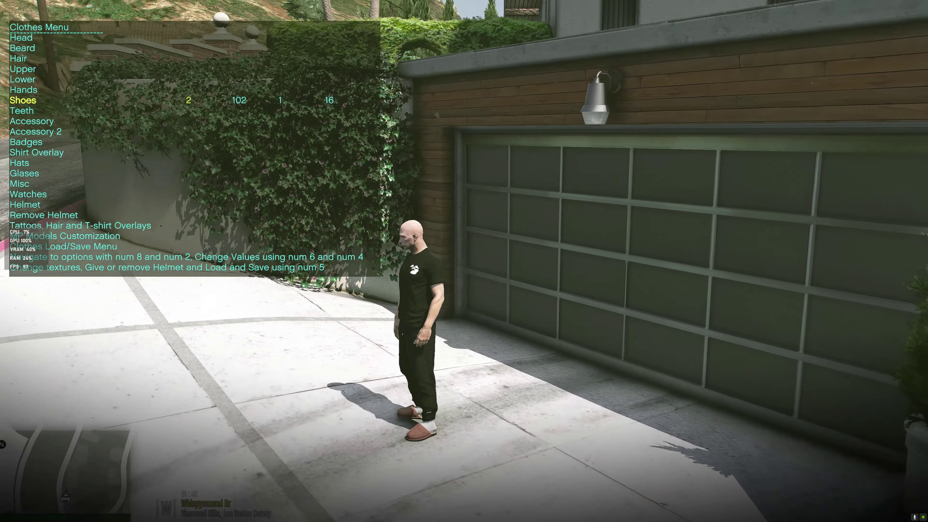
pyautogui.press('KP_5')
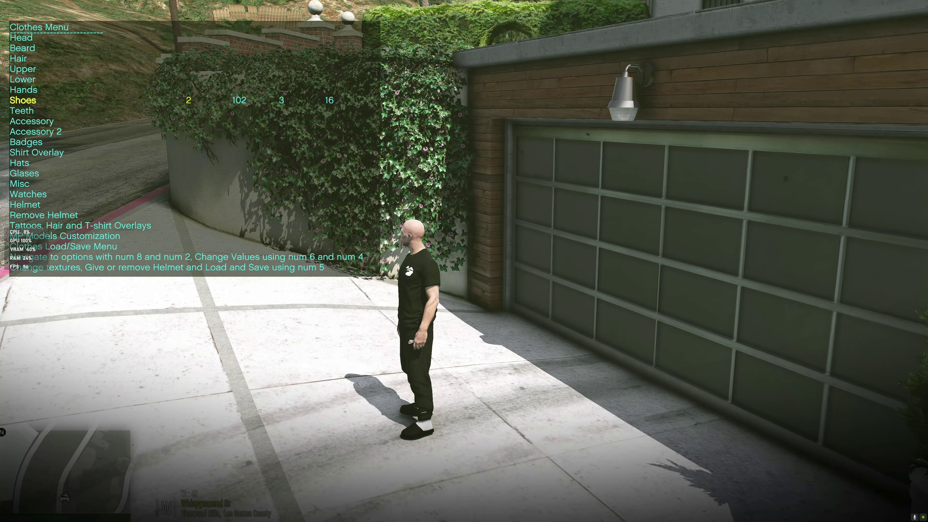
pyautogui.press('KP_5')
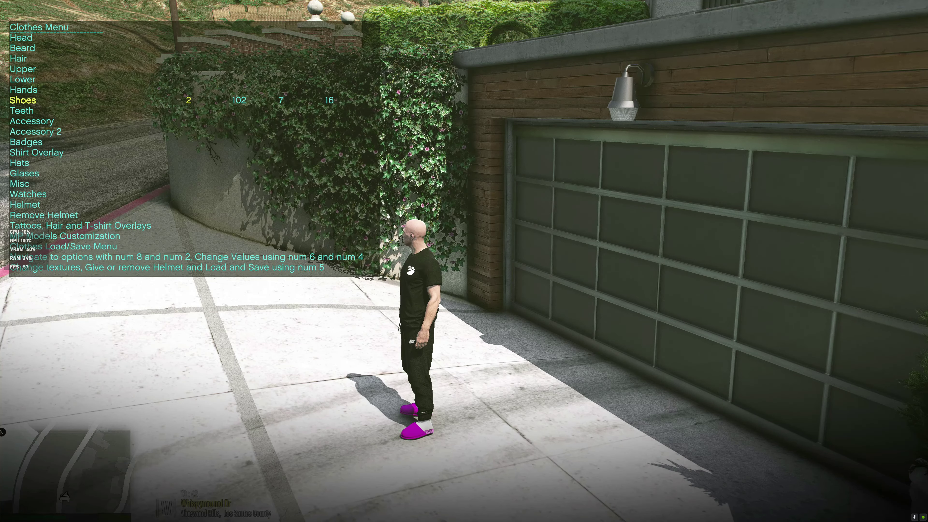
pyautogui.press('KP_5')
pyautogui.press('KP_5')
pyautogui.press('KP_5')
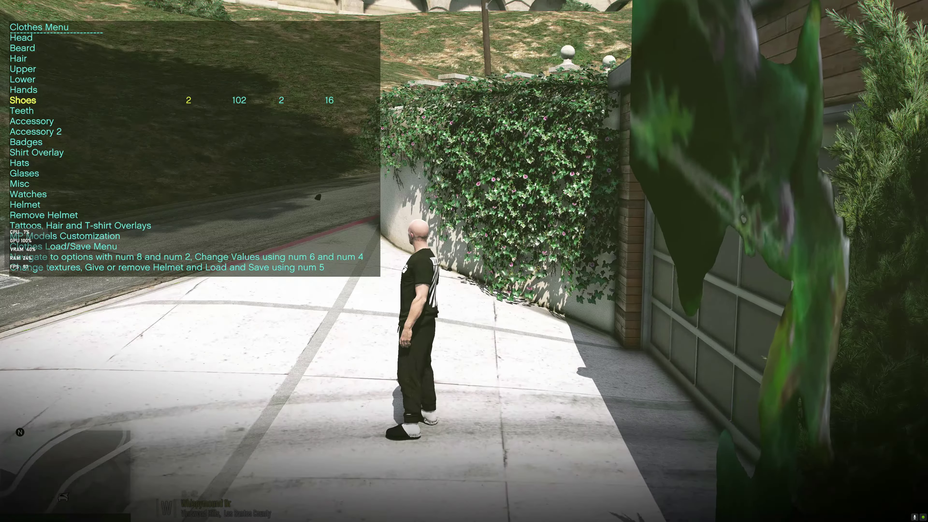
pyautogui.press('KP_5')
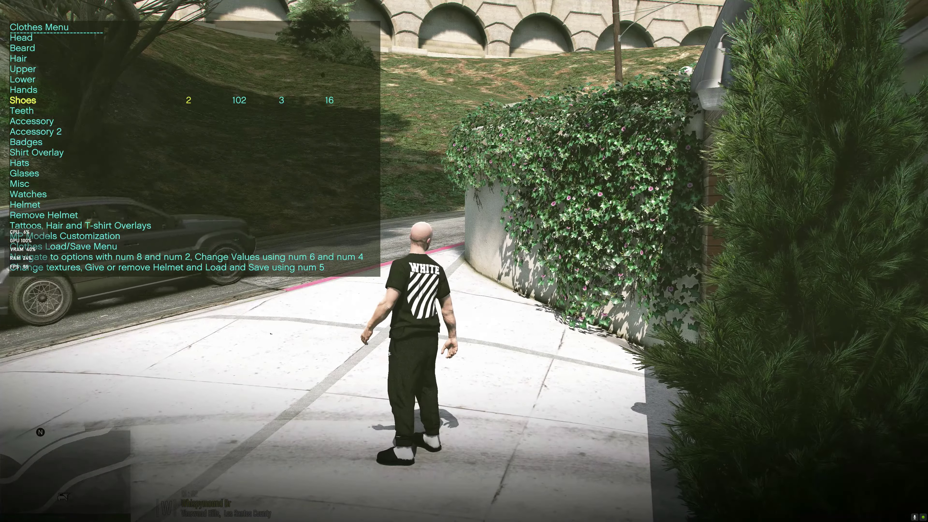